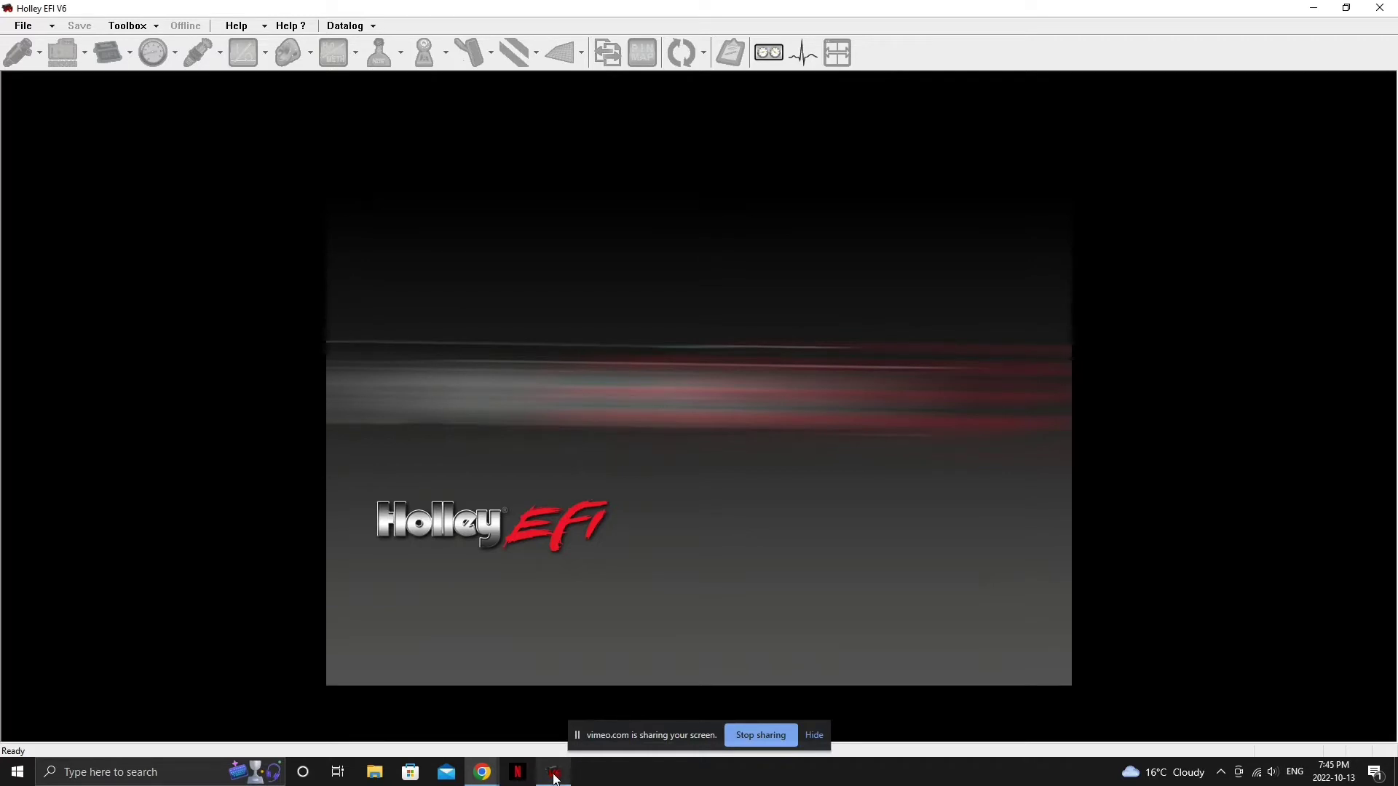
# - From the Datalog menu, open a saved data log and select demo 1.dl in the Demonstration folder
pyautogui.click(555, 778)
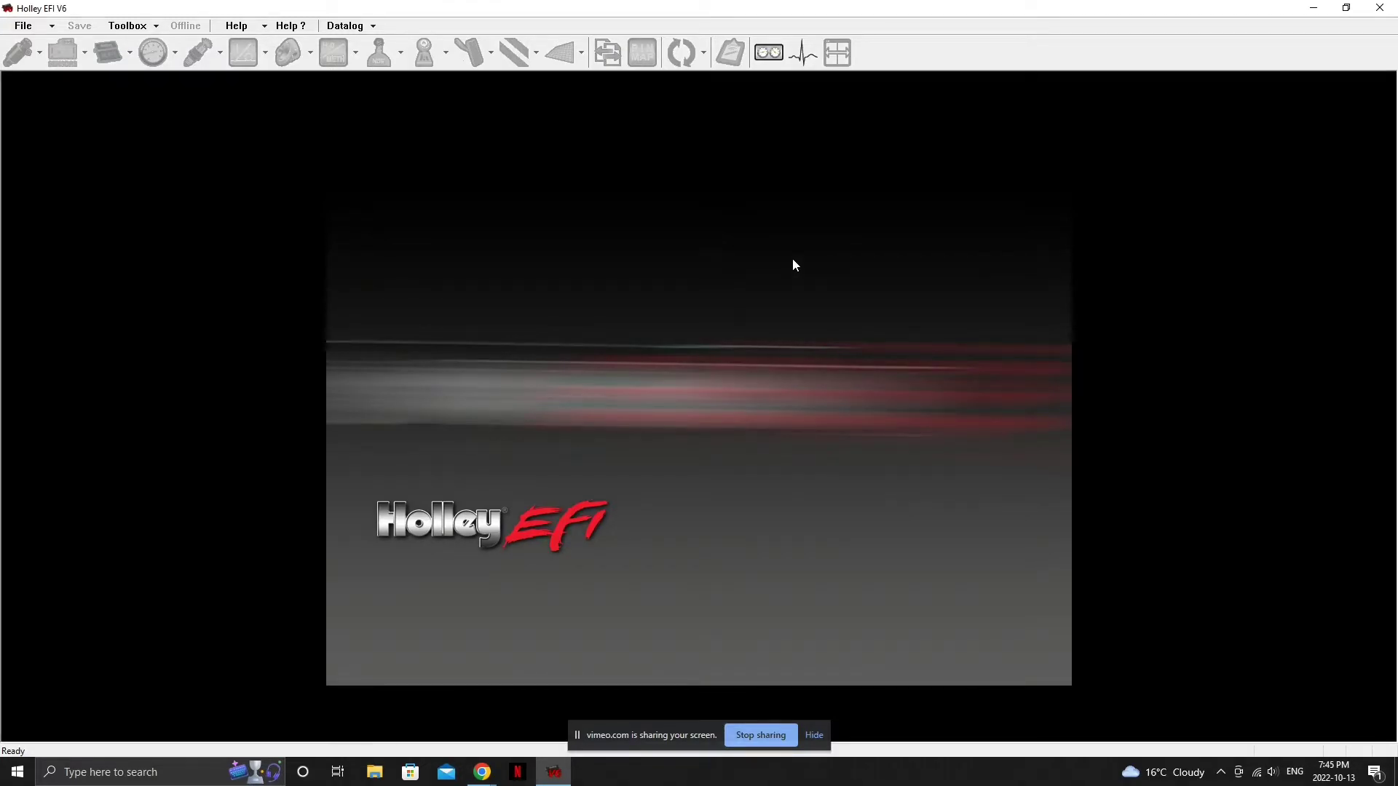
pyautogui.click(363, 28)
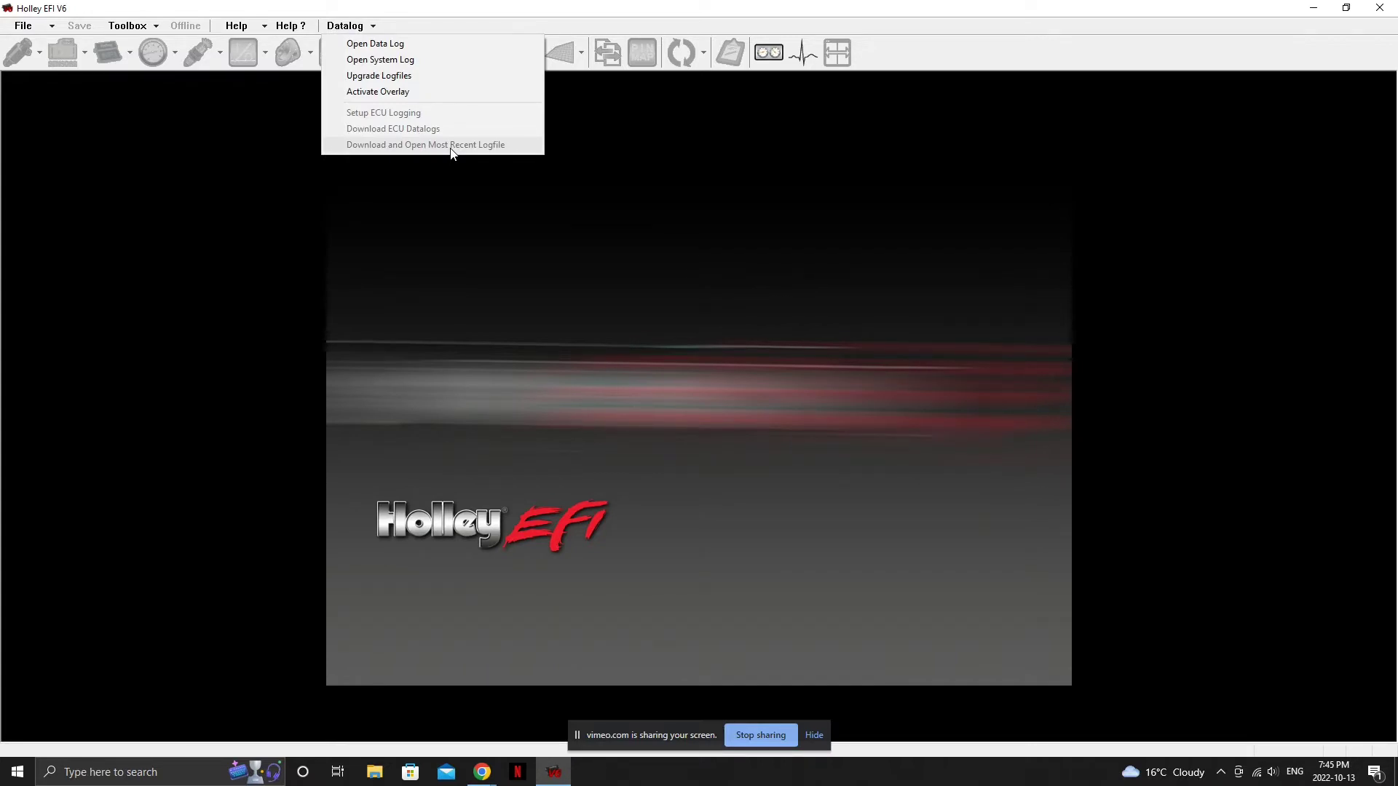
pyautogui.click(567, 217)
pyautogui.click(345, 27)
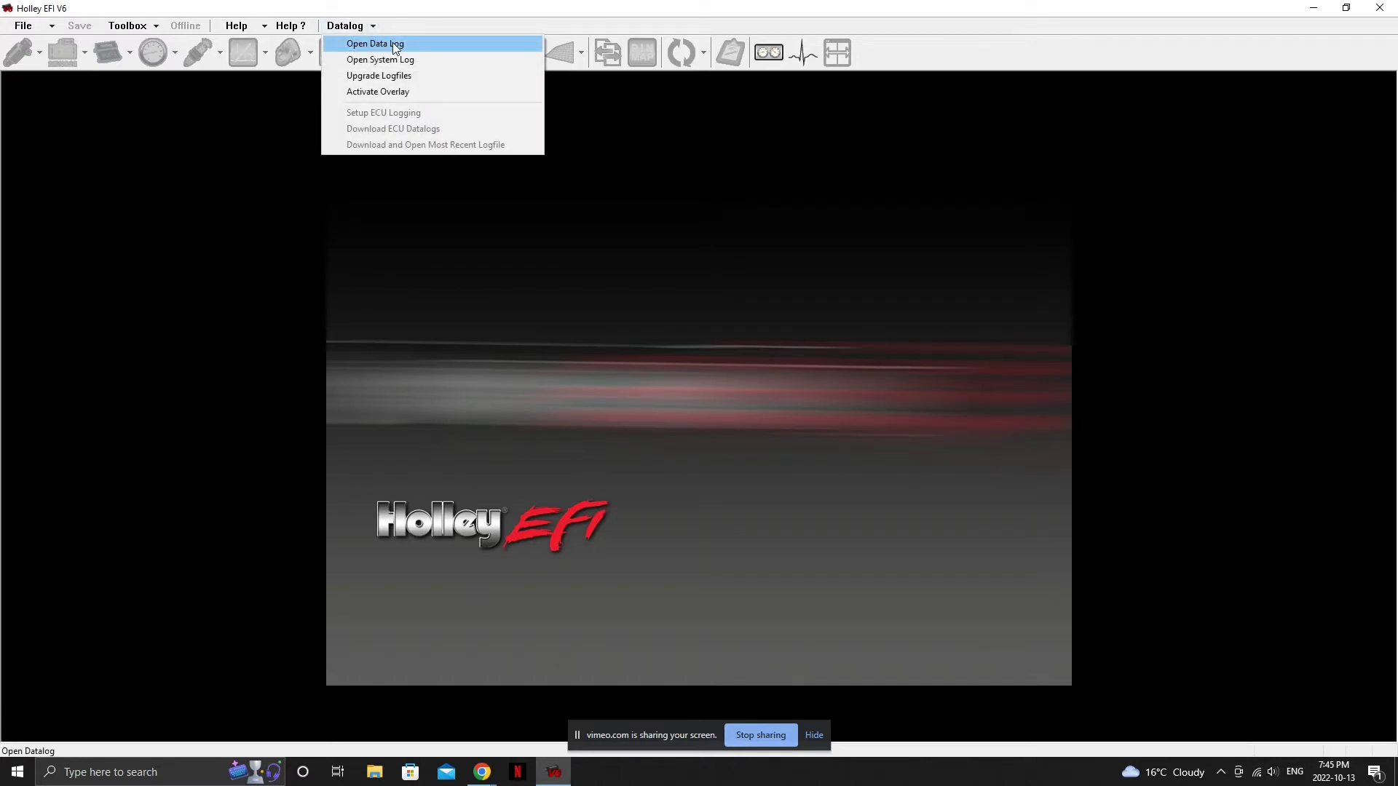
pyautogui.click(392, 43)
pyautogui.click(583, 299)
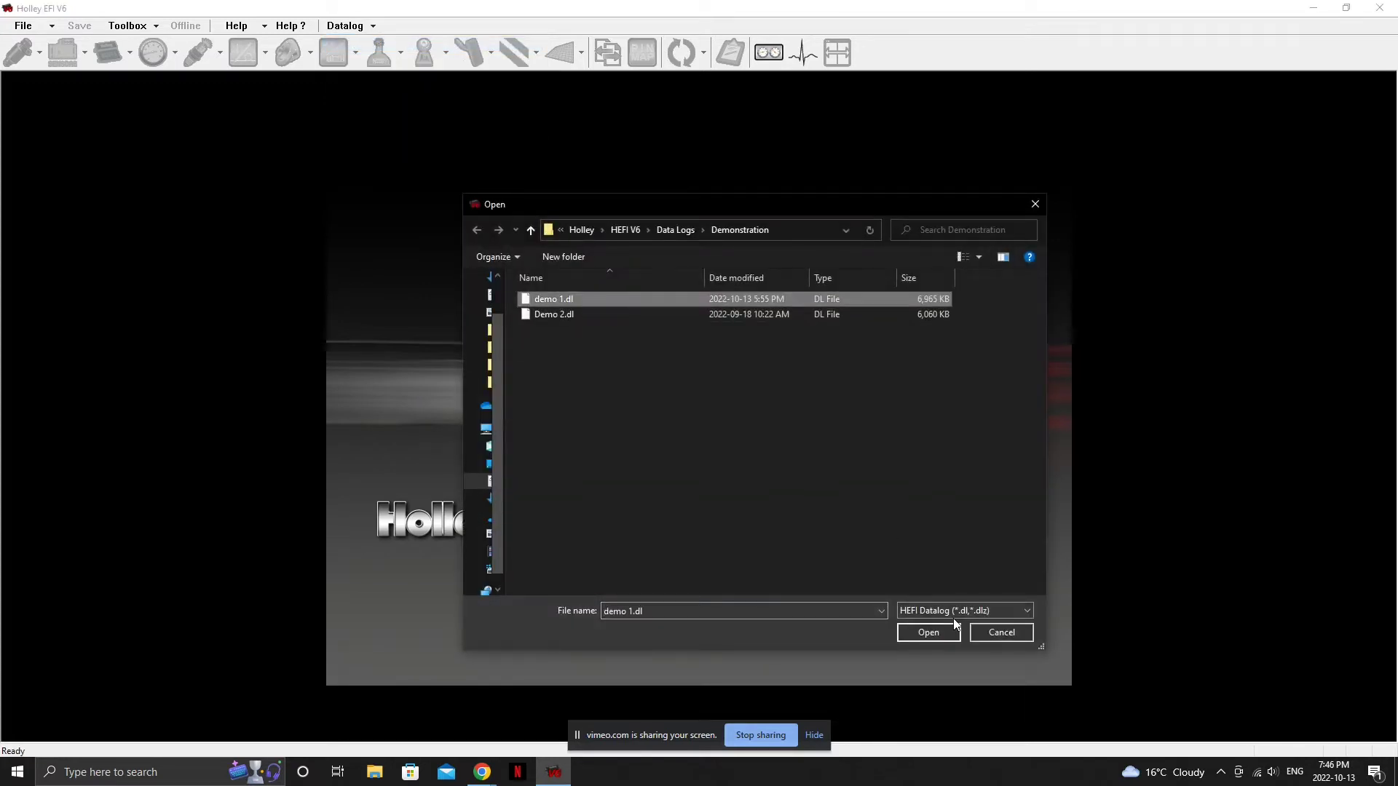
# - Open demo 1.dl and set the launch point at 0.000 sec as the log's zero time
pyautogui.click(928, 633)
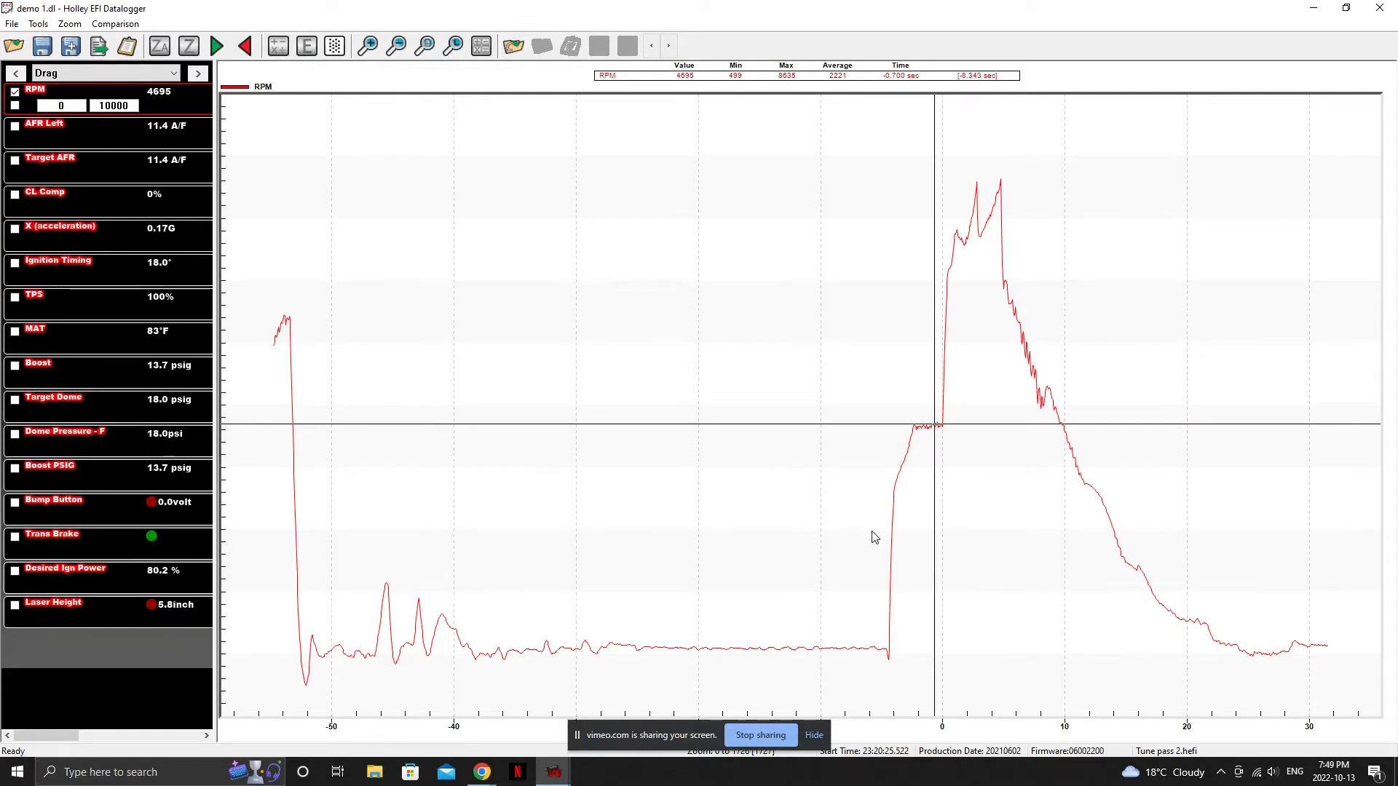
pyautogui.click(939, 426)
pyautogui.press('Right')
pyautogui.press('Right')
pyautogui.press('Right')
pyautogui.press('Right')
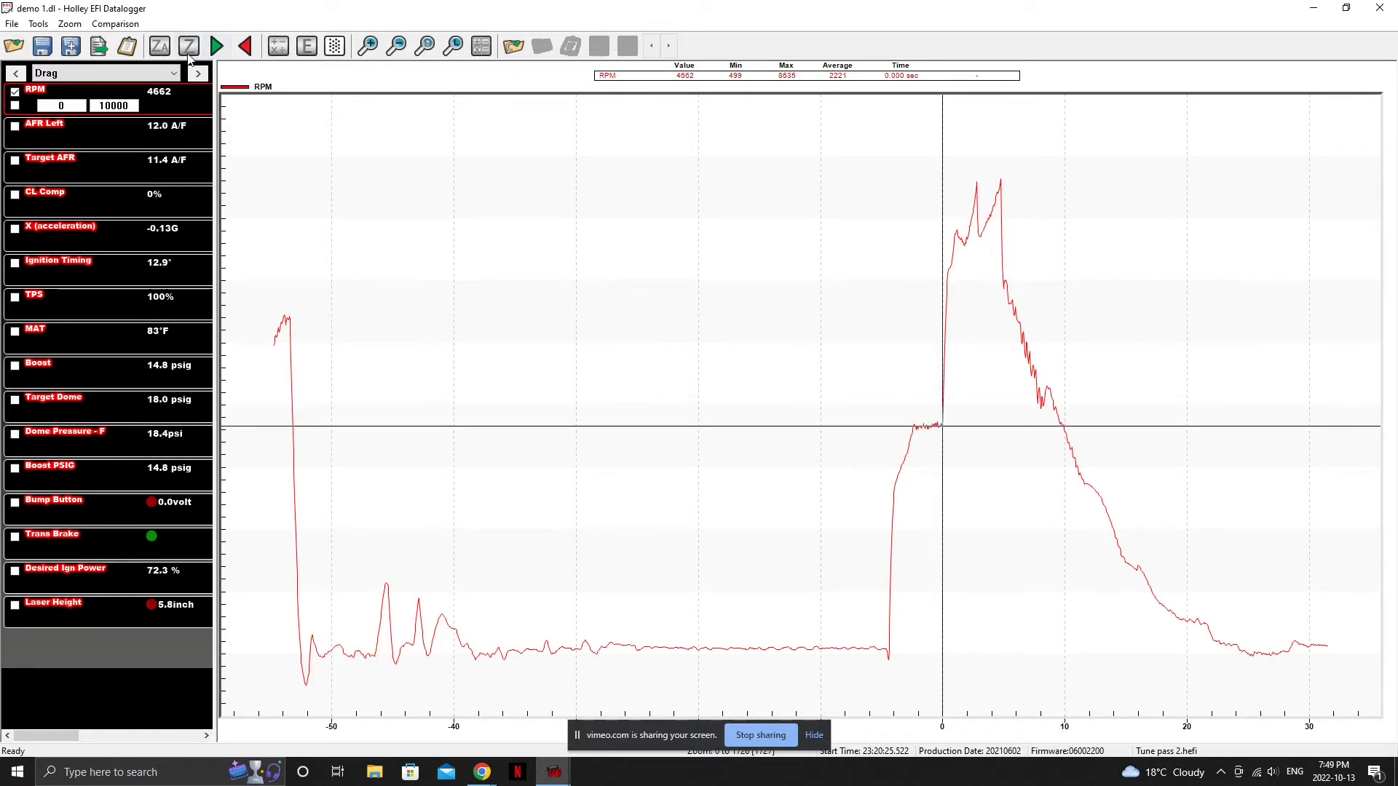
pyautogui.click(189, 46)
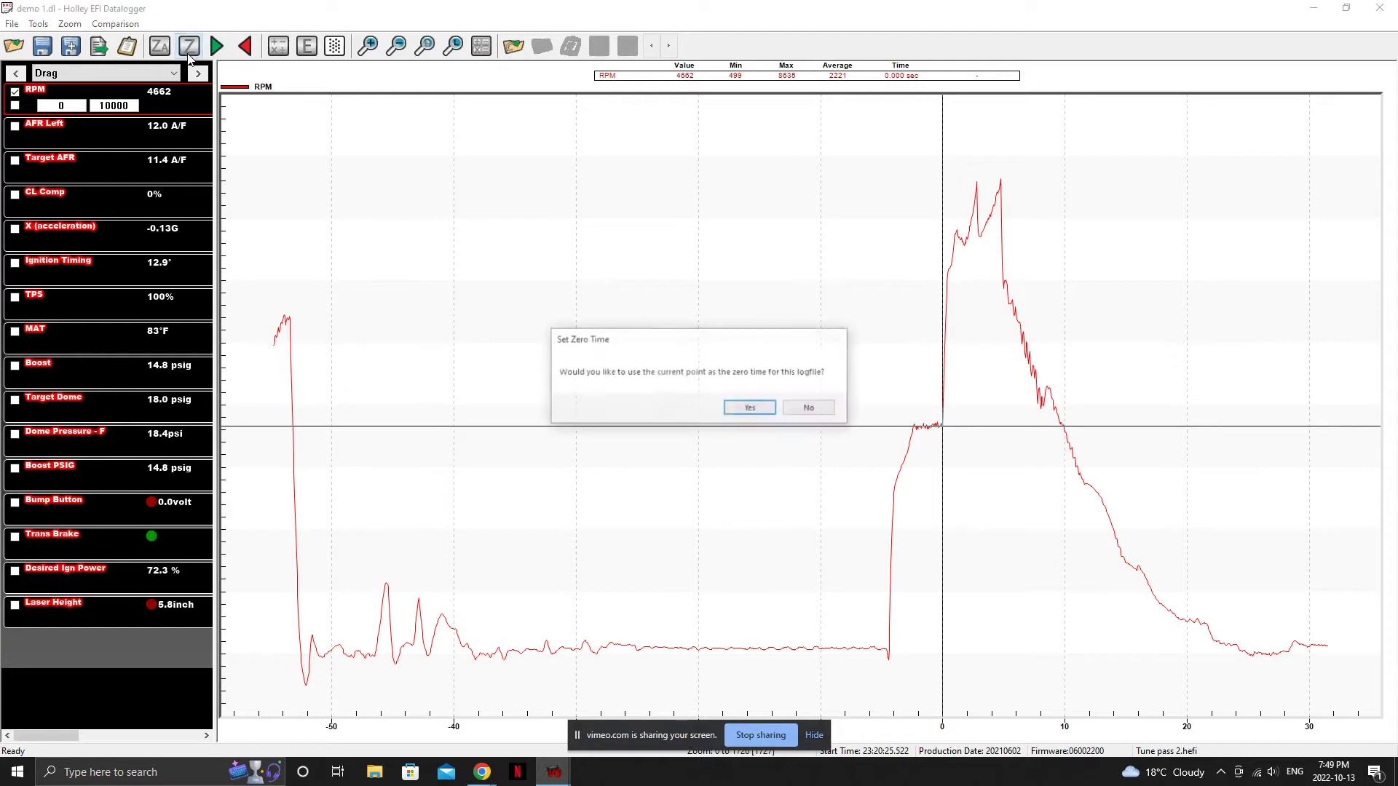
pyautogui.click(769, 413)
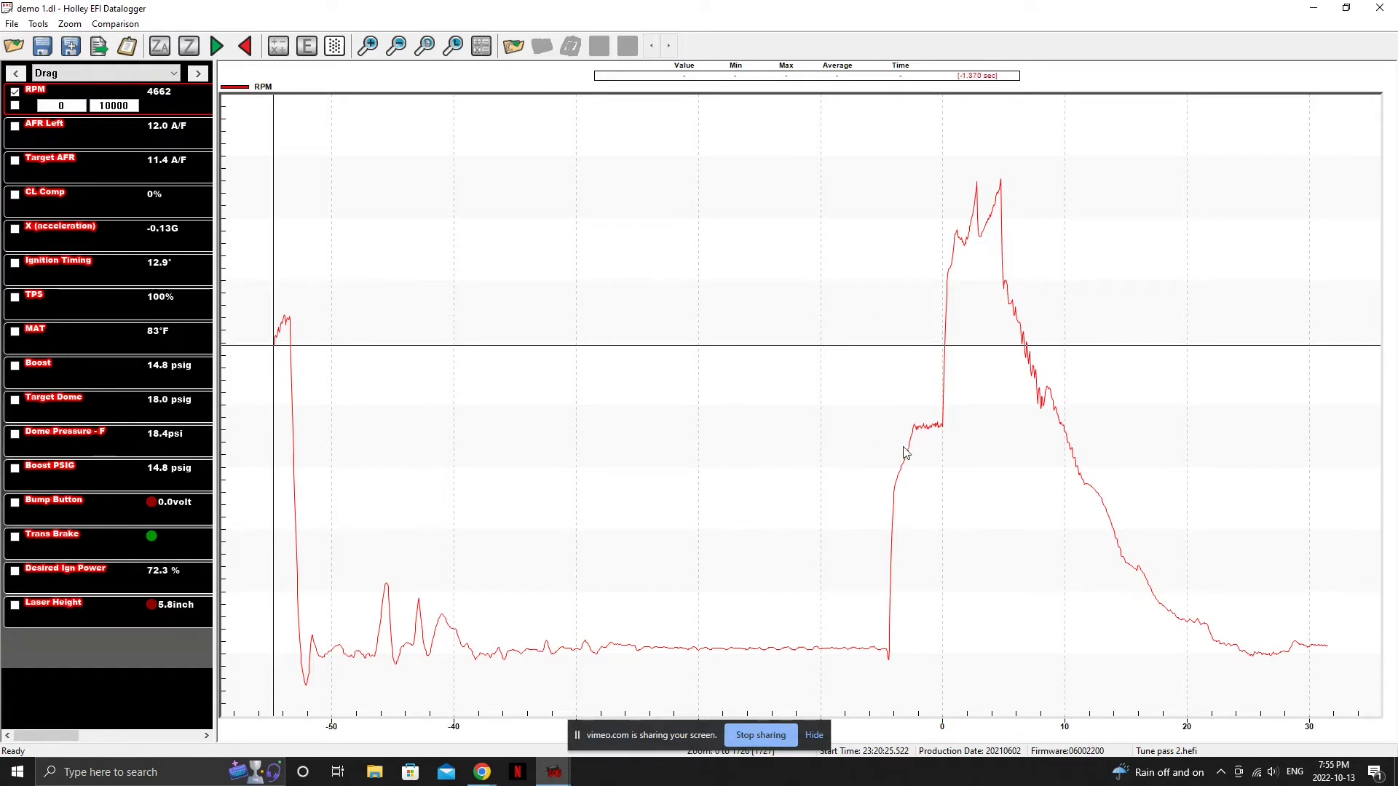
# - Zoom the RPM graph to roughly -10 to 10 seconds around the launch
pyautogui.click(830, 457)
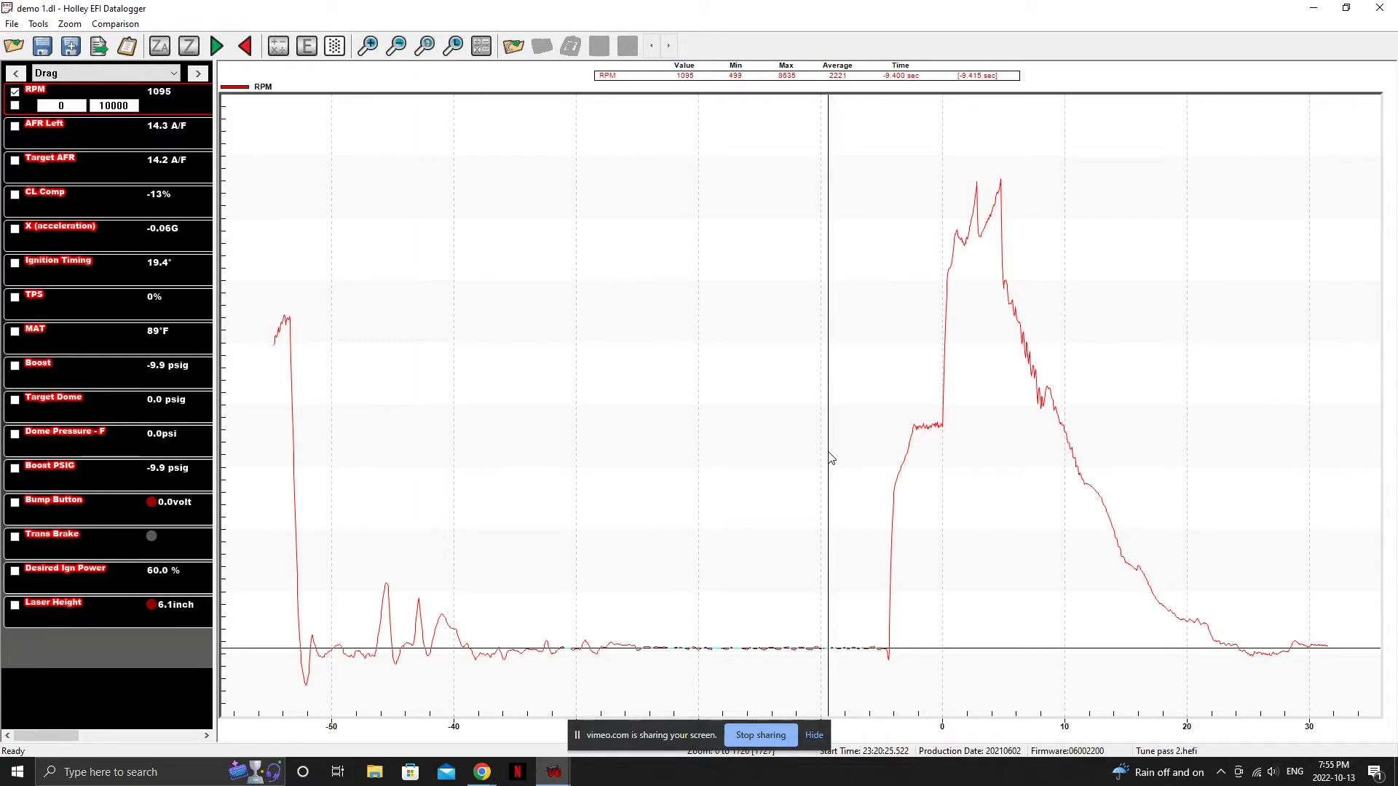
pyautogui.moveTo(829, 459); pyautogui.dragTo(1071, 437)
pyautogui.click(1072, 437)
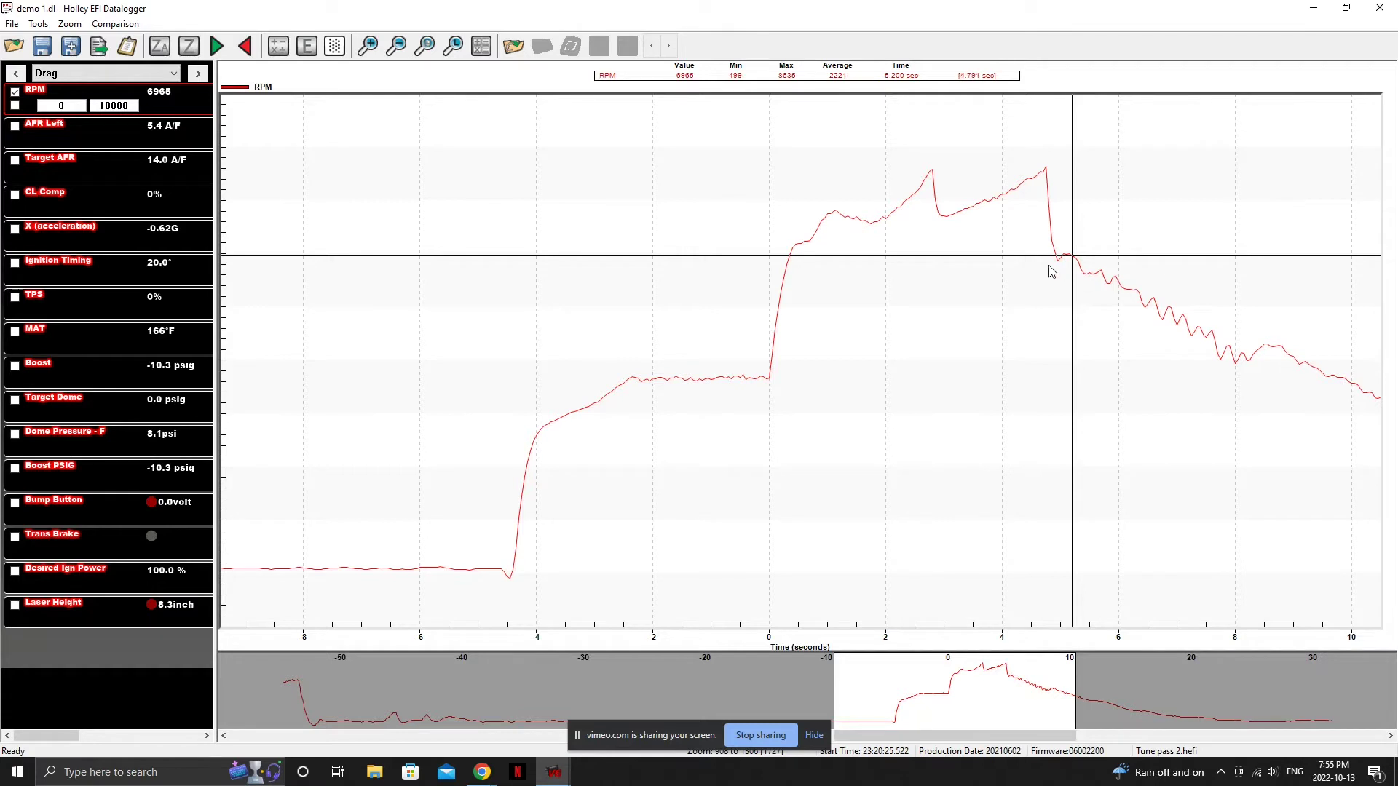
pyautogui.click(1174, 340)
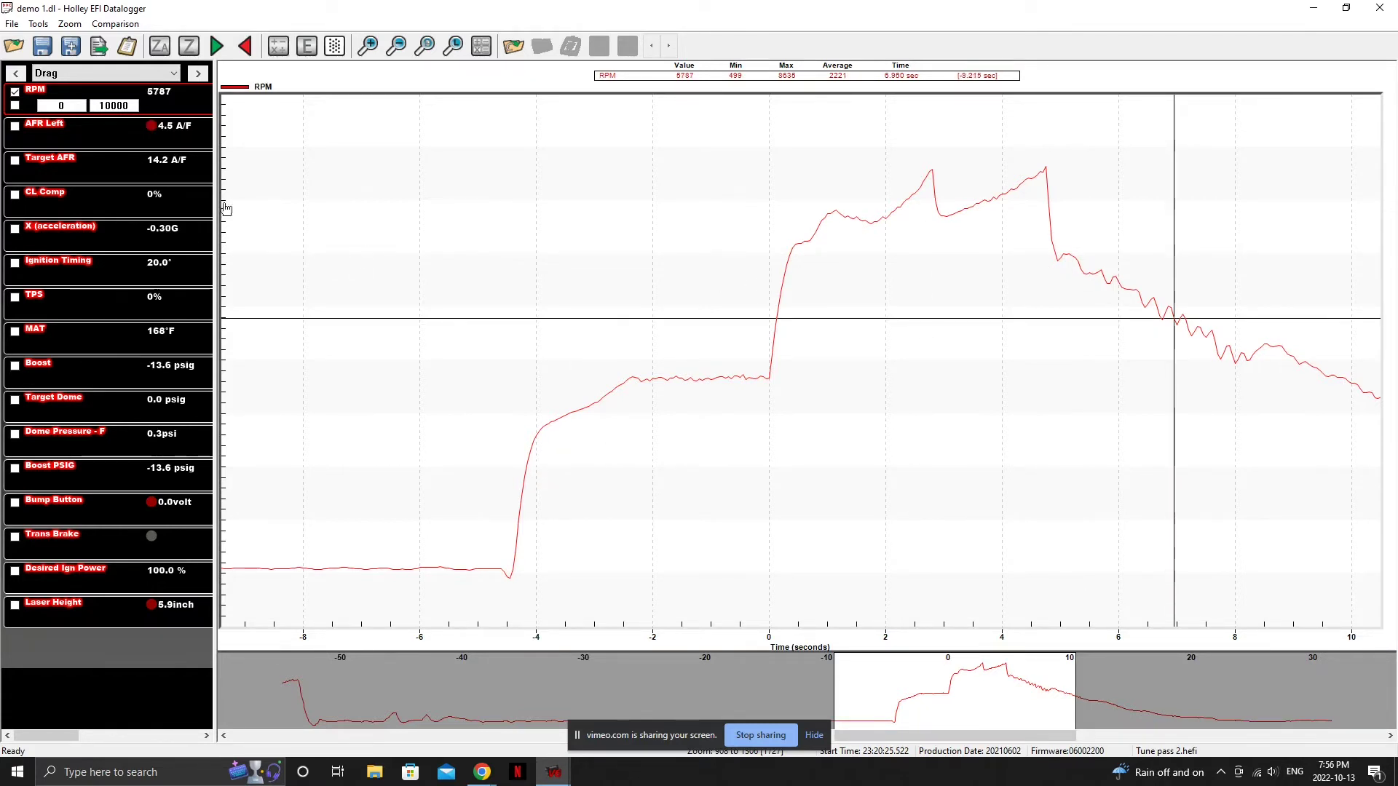
pyautogui.click(172, 74)
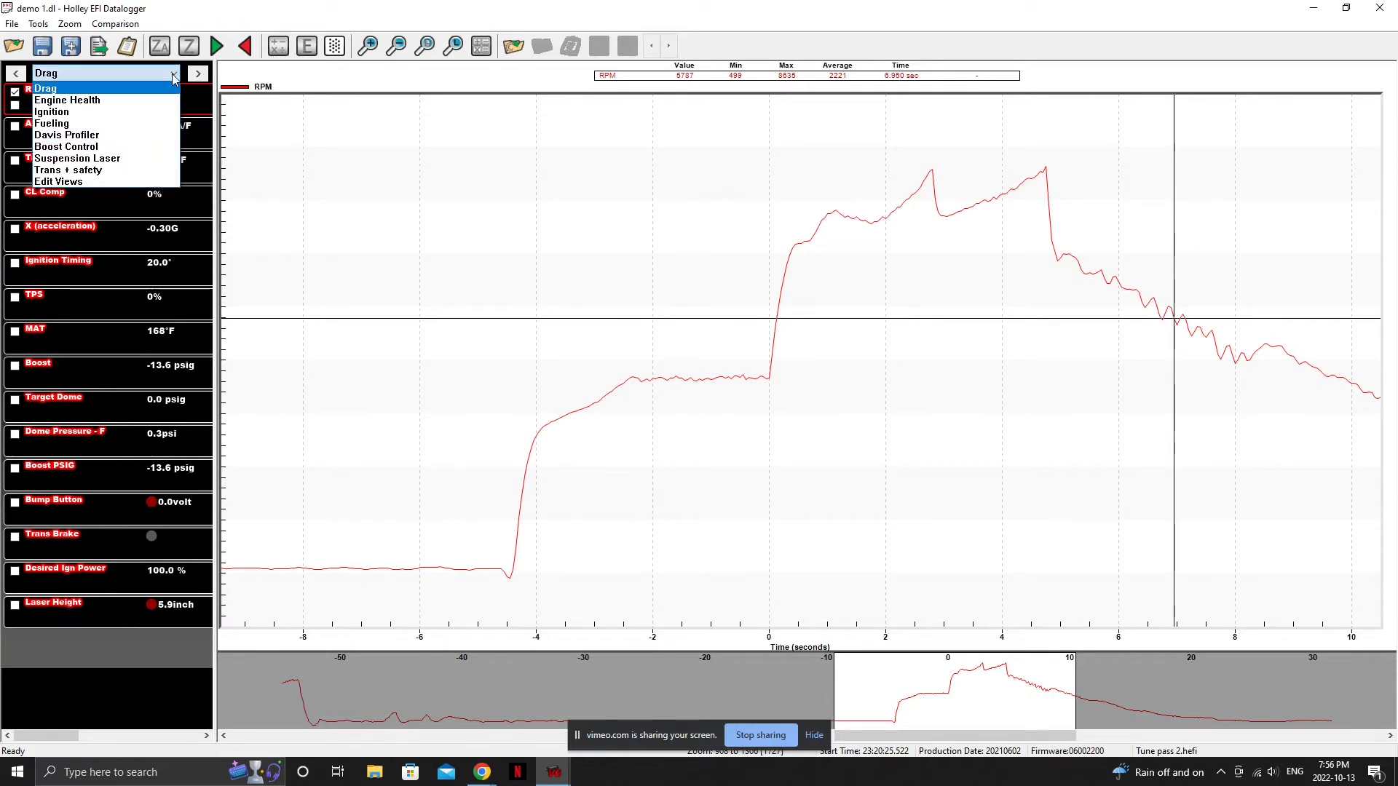
pyautogui.click(134, 182)
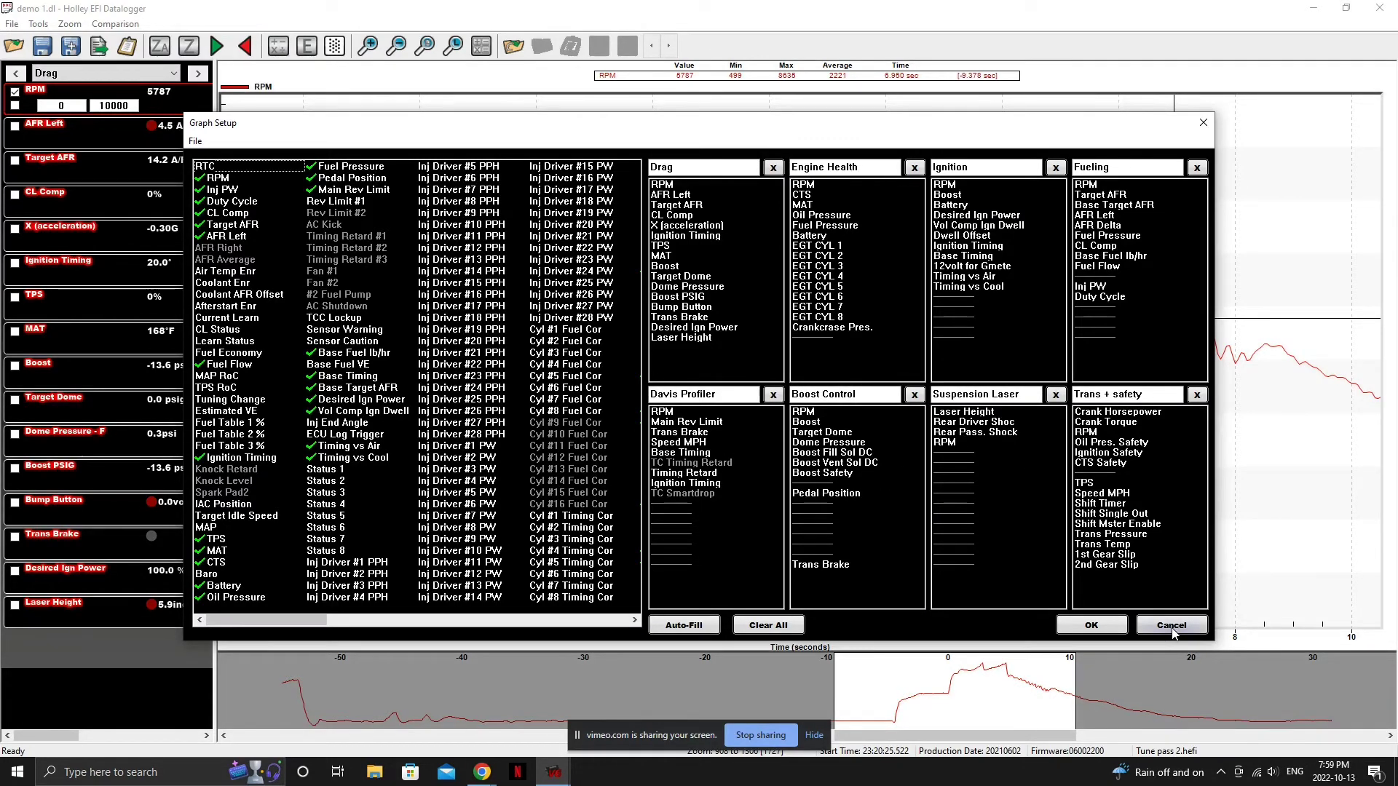
pyautogui.click(1172, 626)
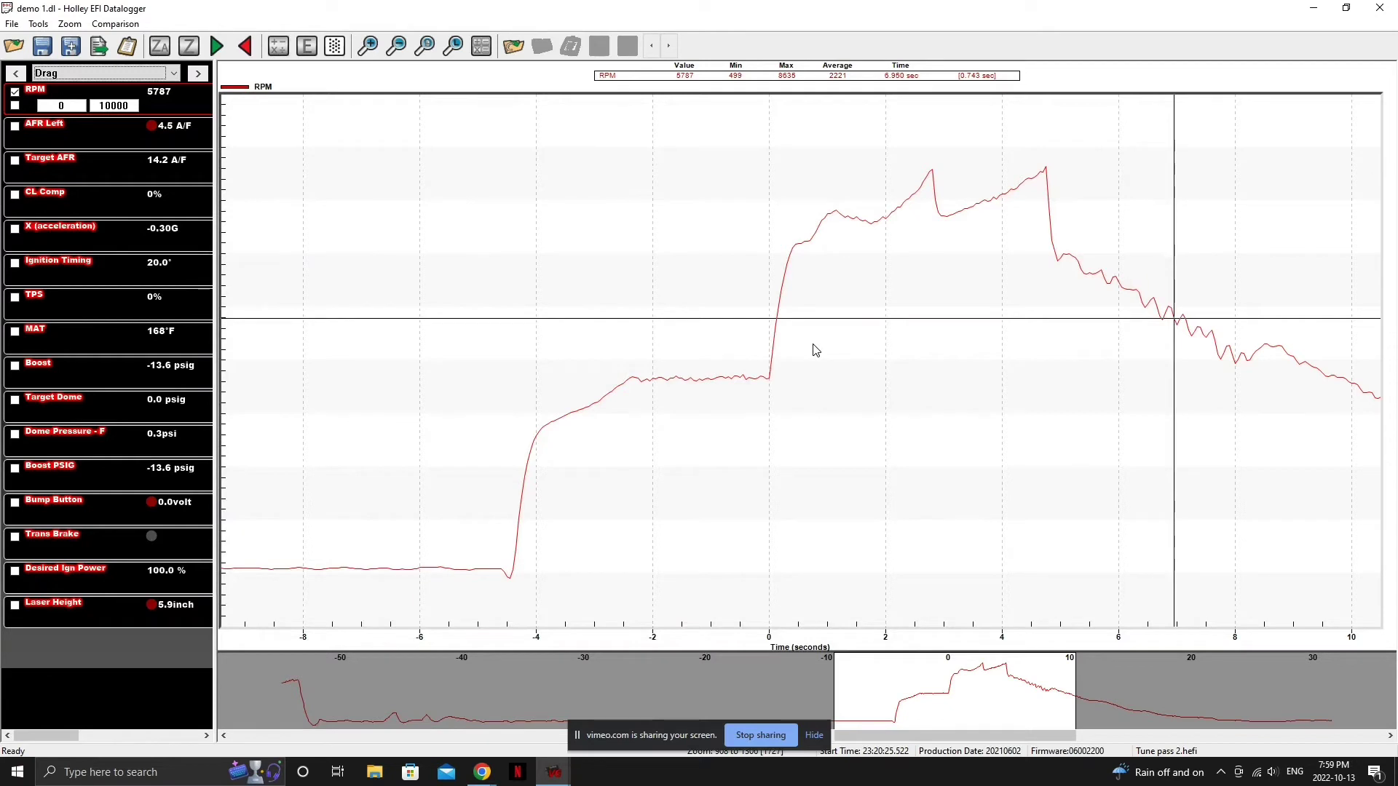
# - Overlay the CL Comp trace and step the cursor from about 1.65 to 2.15 seconds
pyautogui.click(17, 197)
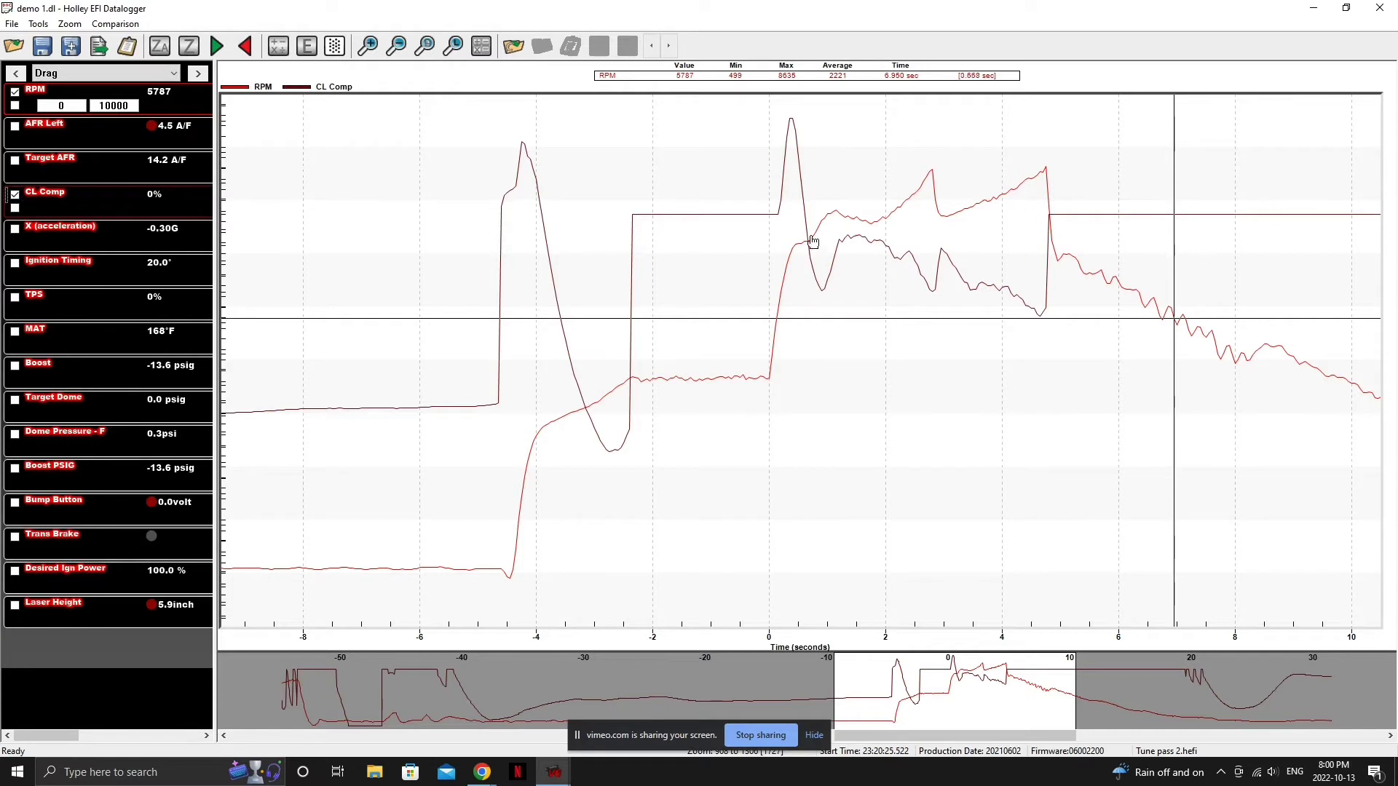
pyautogui.click(867, 223)
pyautogui.press('Right')
pyautogui.press('Right')
pyautogui.press('Right')
pyautogui.press('Right')
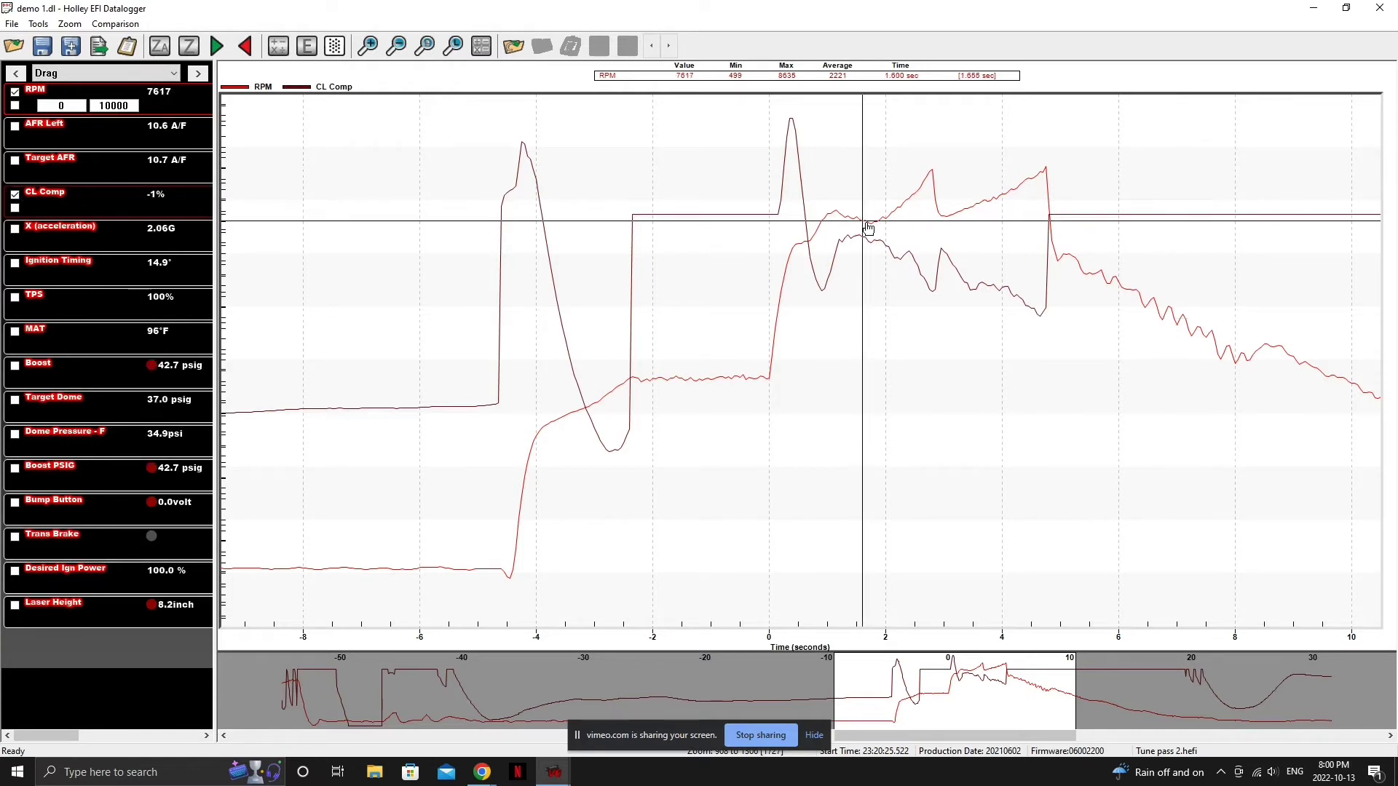
pyautogui.press('Right')
pyautogui.press('Right')
pyautogui.press('Right')
pyautogui.press('Right')
pyautogui.press('Right')
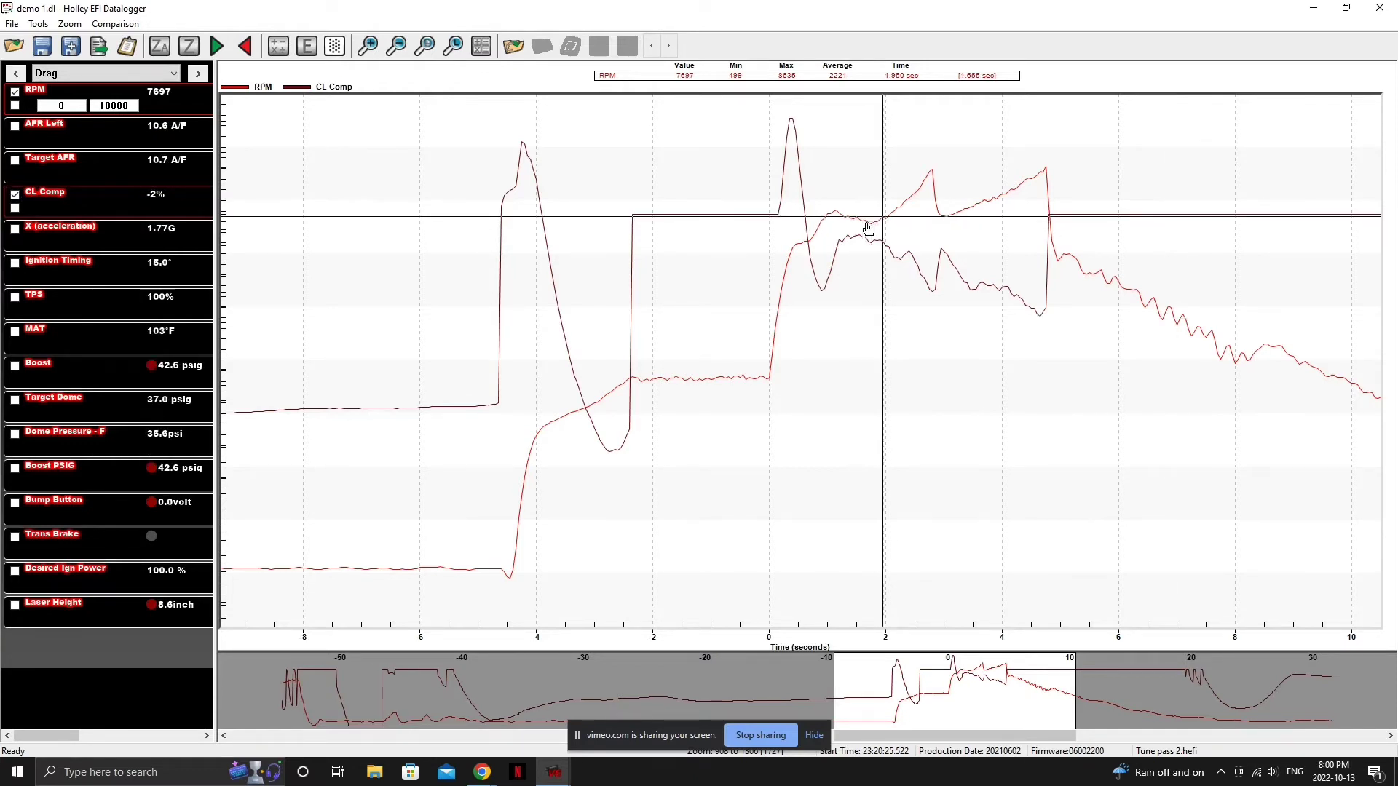
pyautogui.press('Right')
pyautogui.press('Right')
pyautogui.press('Right')
pyautogui.press('Right')
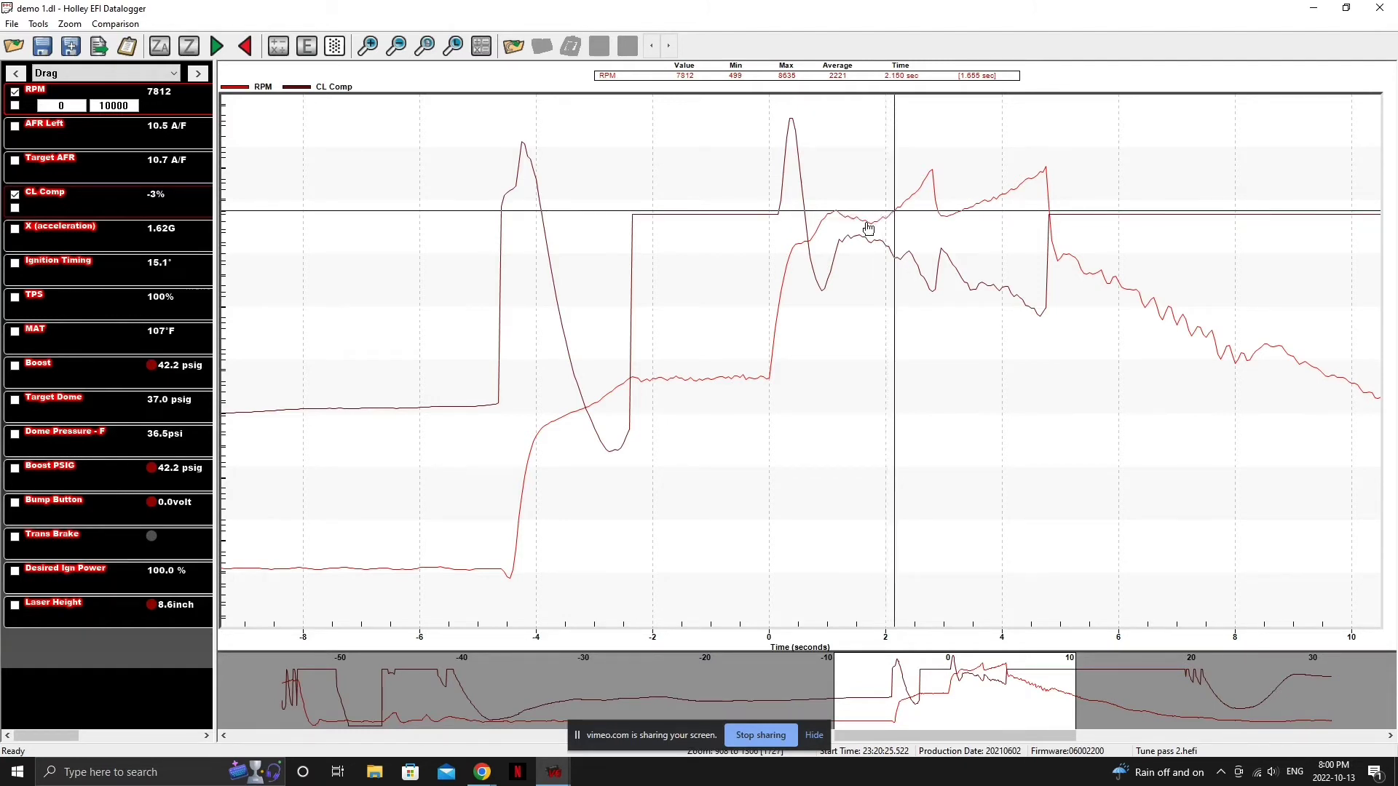
# - Step the cursor to peak RPM at 4.7 s, then back near 4.0 s (RPM ~8121, 44.6 psig boost)
pyautogui.press('Right')
pyautogui.press('Right')
pyautogui.press('Right')
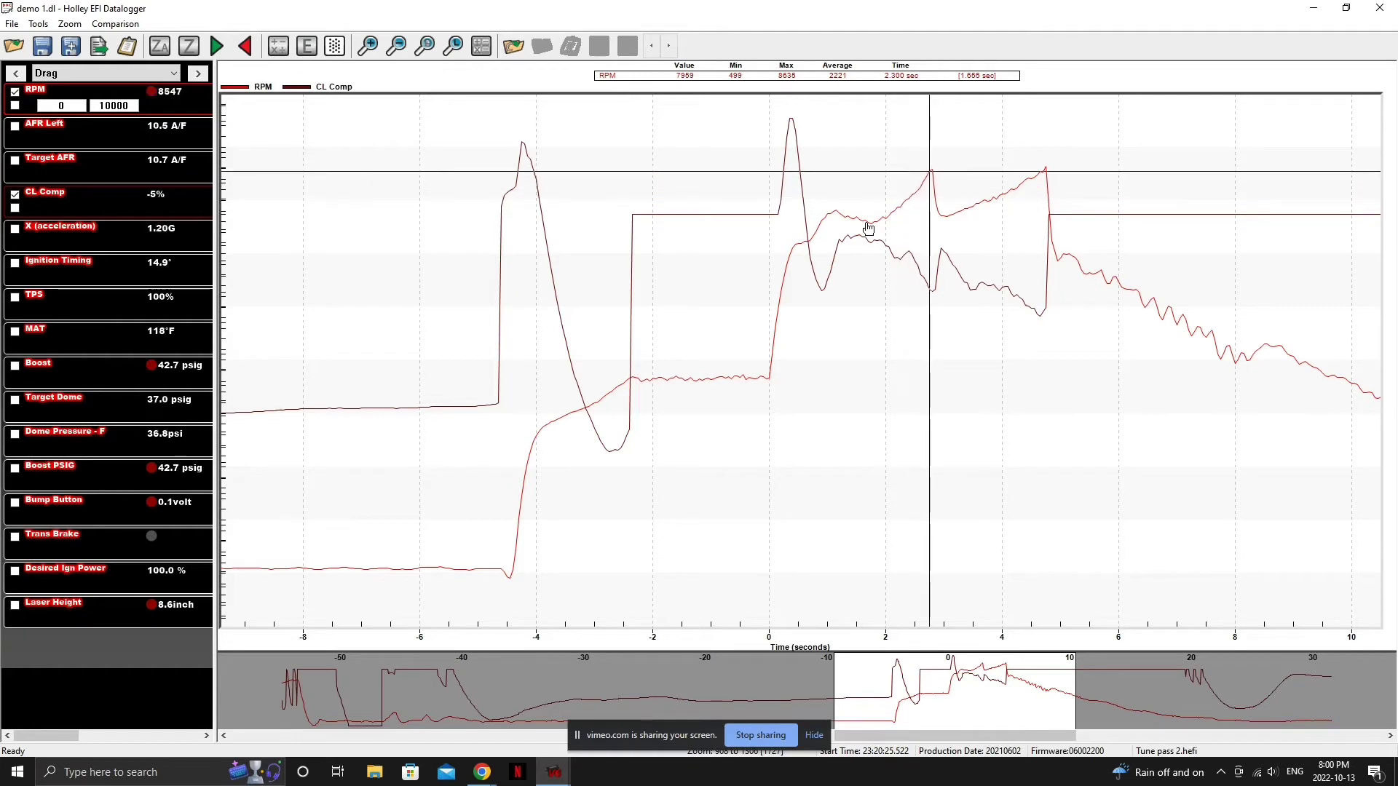
pyautogui.press('Right')
pyautogui.press('Right')
pyautogui.press('Right')
pyautogui.press('Right')
pyautogui.press('Right')
pyautogui.press('Right')
pyautogui.press('Right')
pyautogui.press('Right')
pyautogui.press('Right')
pyautogui.press('Right')
pyautogui.press('Right')
pyautogui.press('Right')
pyautogui.press('Right')
pyautogui.press('Right')
pyautogui.press('Right')
pyautogui.press('Right')
pyautogui.press('Right')
pyautogui.press('Right')
pyautogui.press('Right')
pyautogui.press('Right')
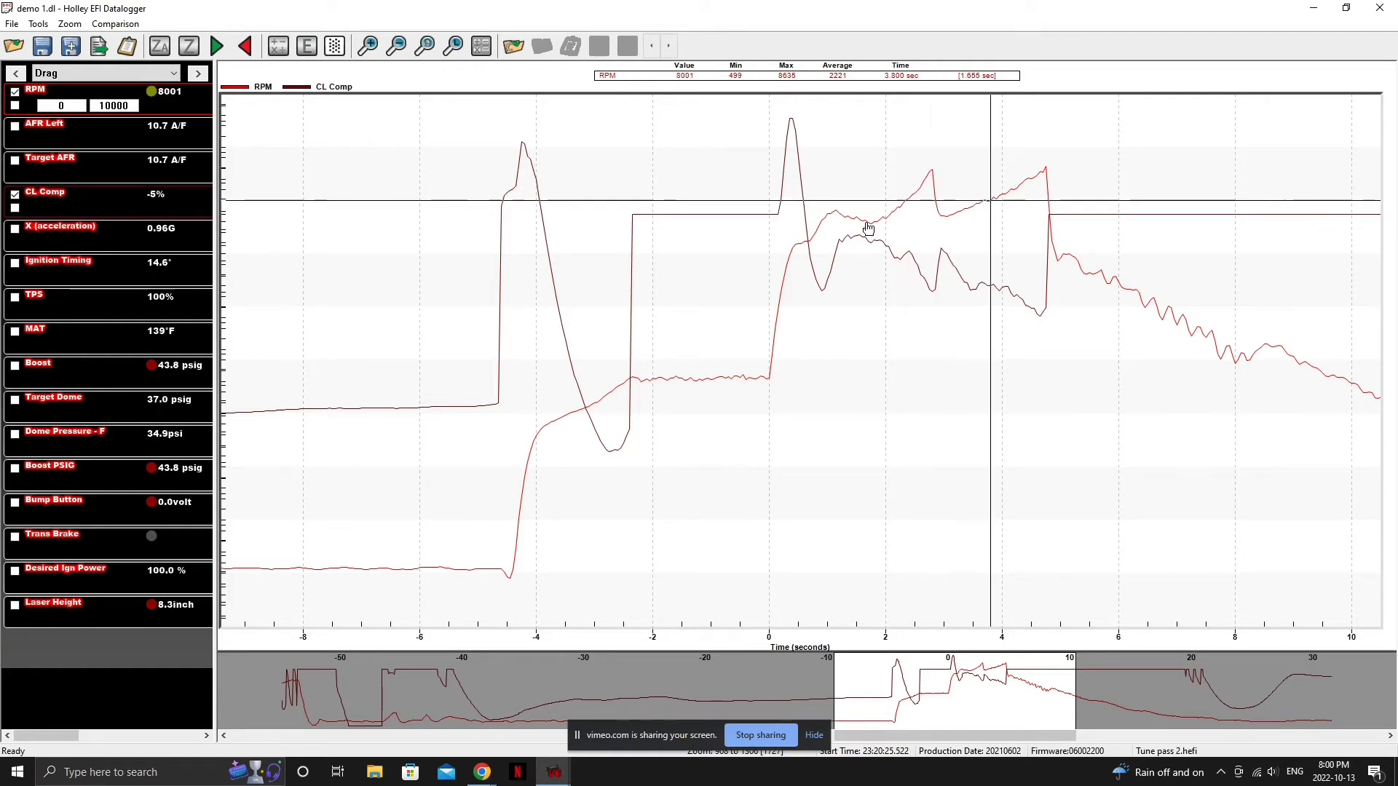
pyautogui.press('Right')
pyautogui.press('Right')
pyautogui.press('Right')
pyautogui.press('Right')
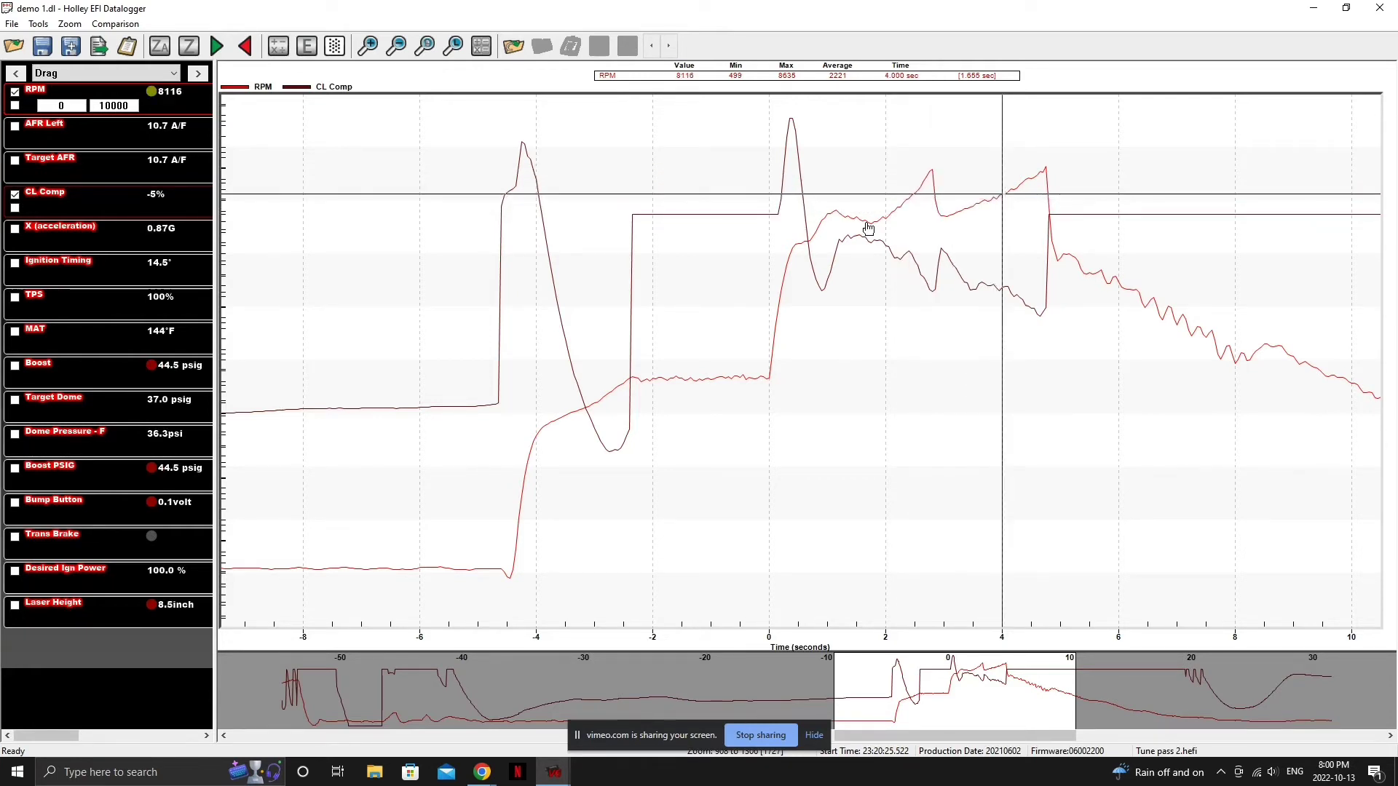
pyautogui.press('Right')
pyautogui.press('Right')
pyautogui.press('Right')
pyautogui.press('Right')
pyautogui.press('Right')
pyautogui.press('Right')
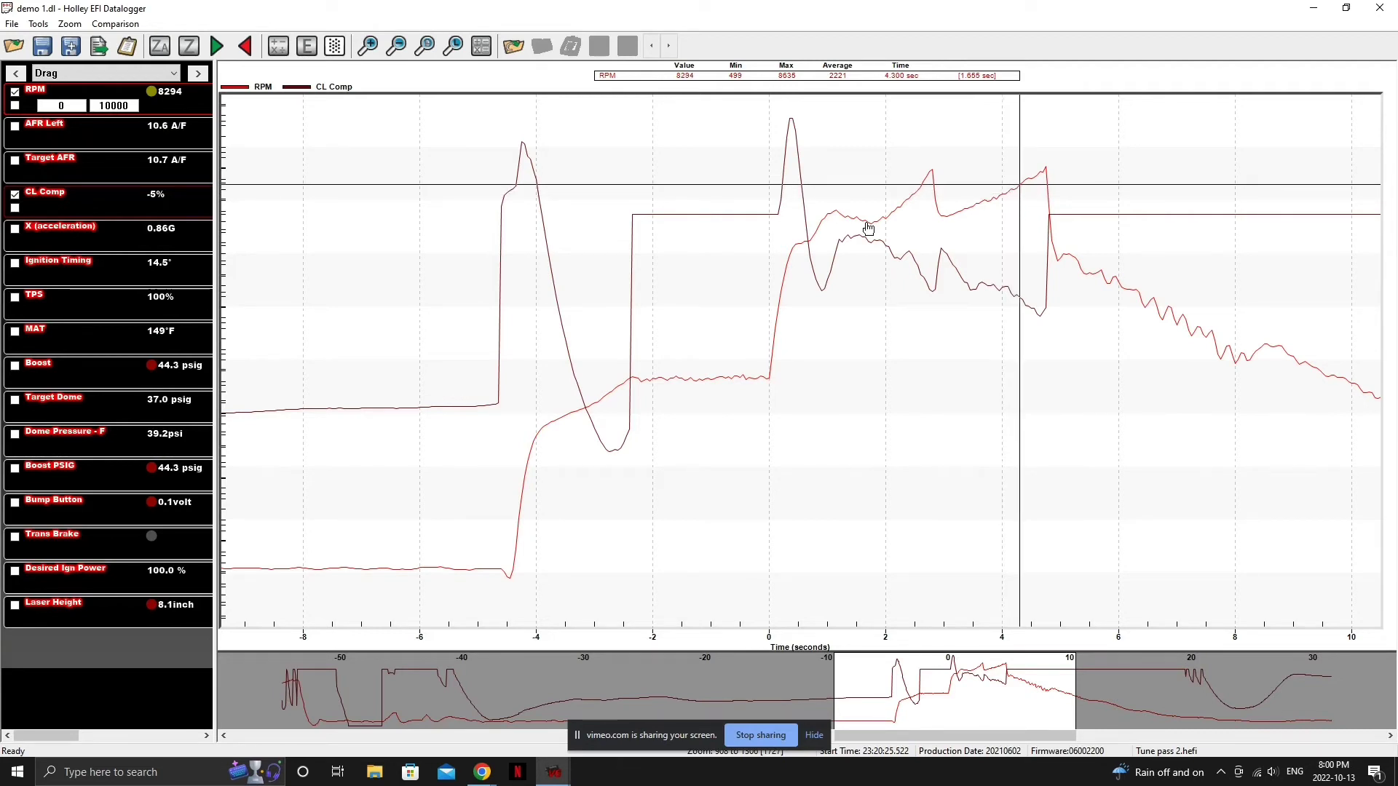
pyautogui.press('Right')
pyautogui.press('Right')
pyautogui.press('Right')
pyautogui.press('Right')
pyautogui.press('Right')
pyautogui.press('Right')
pyautogui.press('Right')
pyautogui.press('Right')
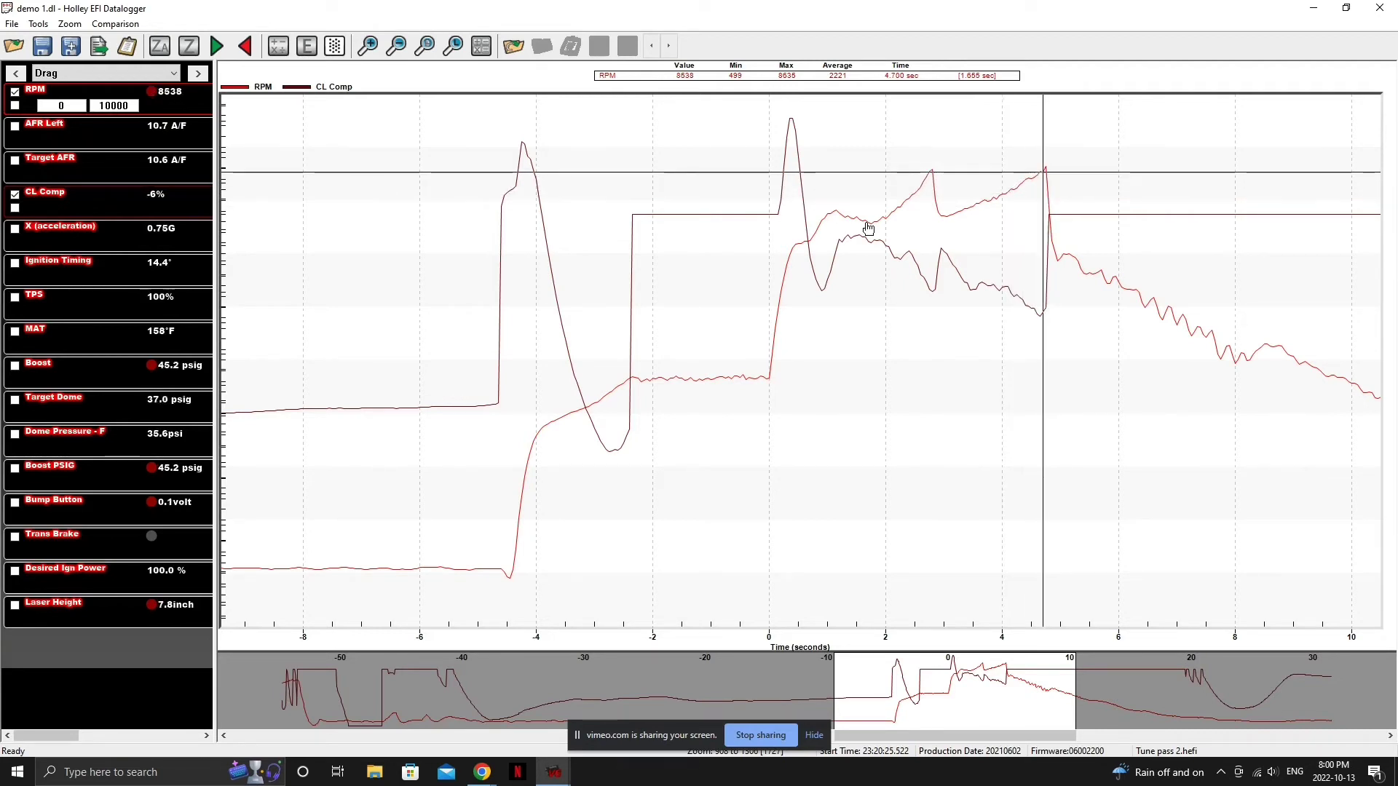
pyautogui.press('Left')
pyautogui.press('Left')
pyautogui.press('Left')
pyautogui.press('Left')
pyautogui.press('Left')
pyautogui.press('Left')
pyautogui.press('Left')
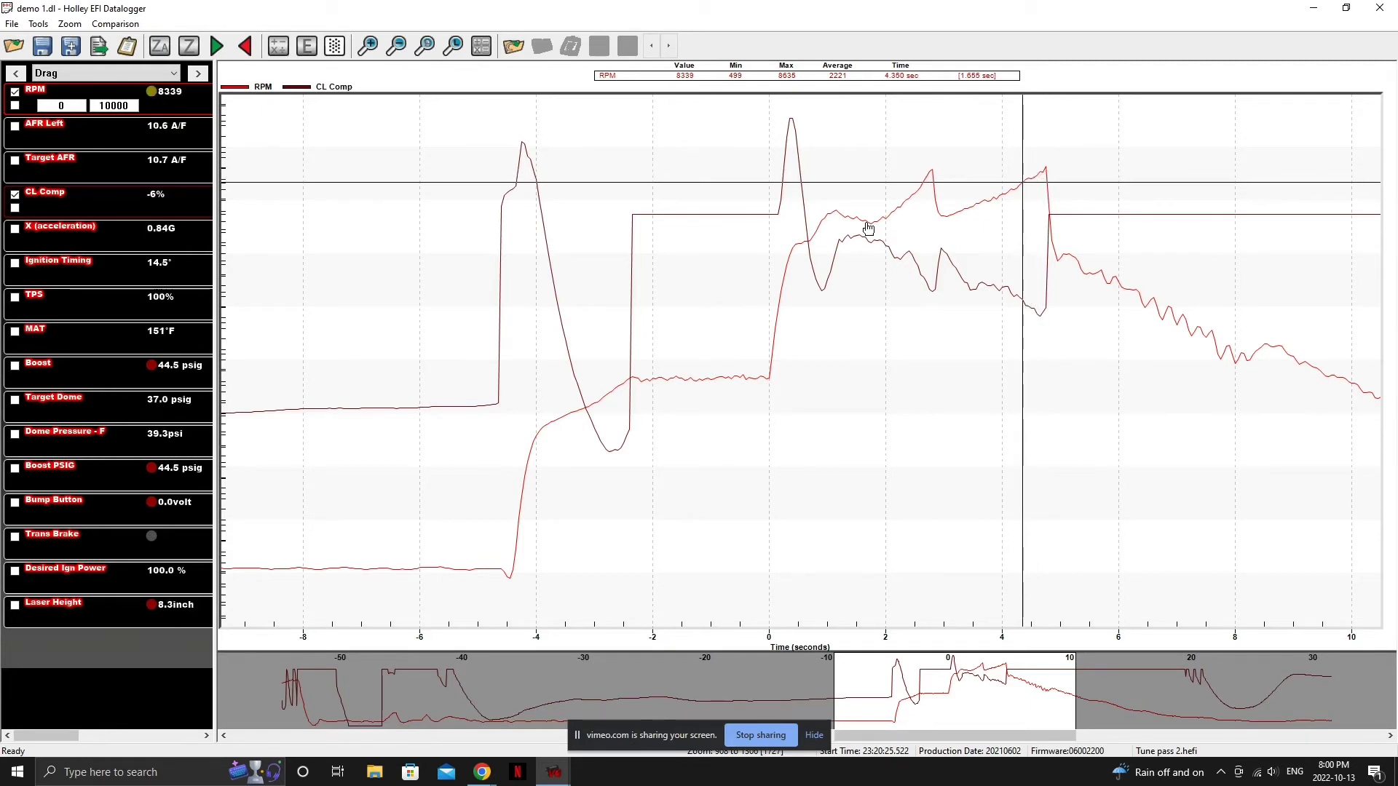
pyautogui.press('Left')
pyautogui.press('Left')
pyautogui.press('Left')
pyautogui.press('Left')
pyautogui.press('Left')
pyautogui.press('Left')
pyautogui.press('Left')
pyautogui.press('Right')
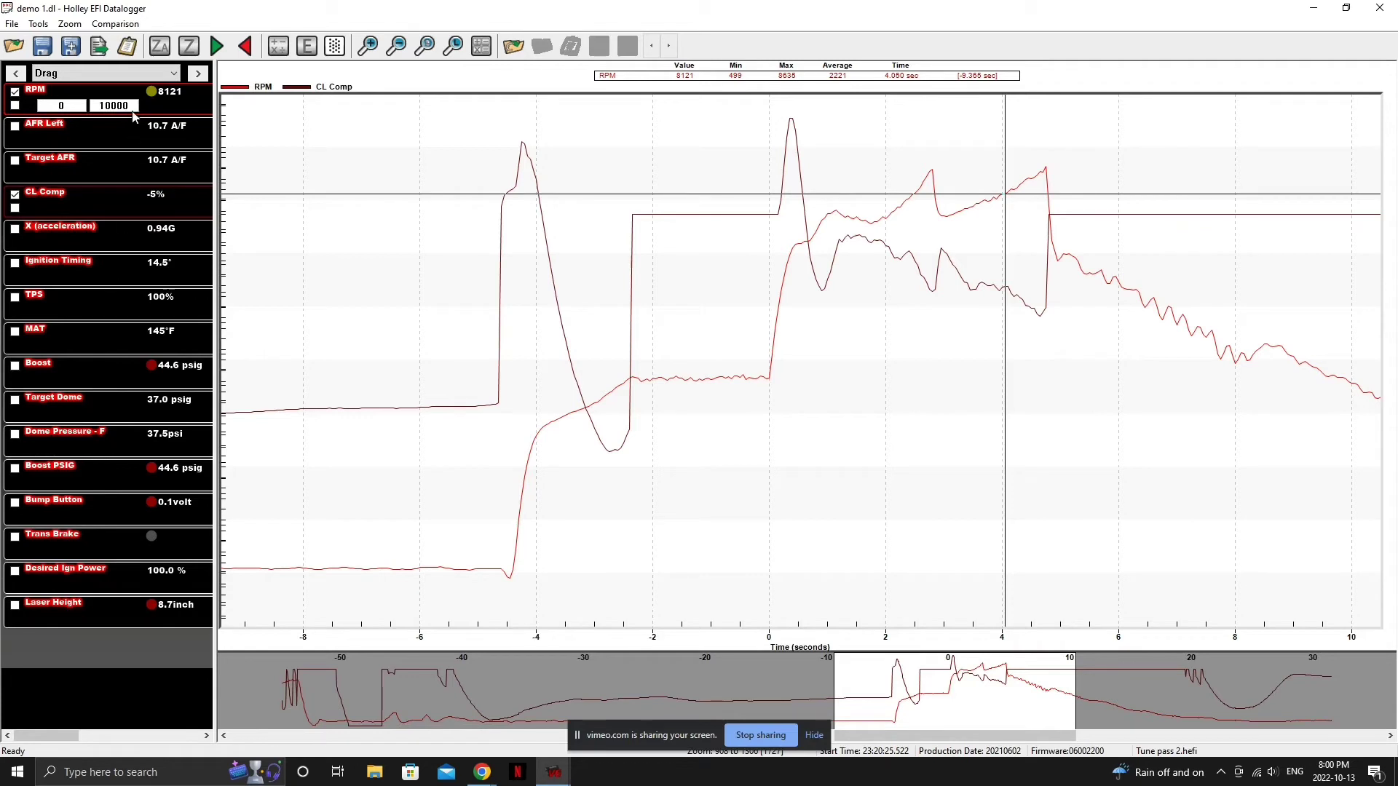
# - Switch to the Engine Health view and add the Oil Pressure trace
pyautogui.click(153, 74)
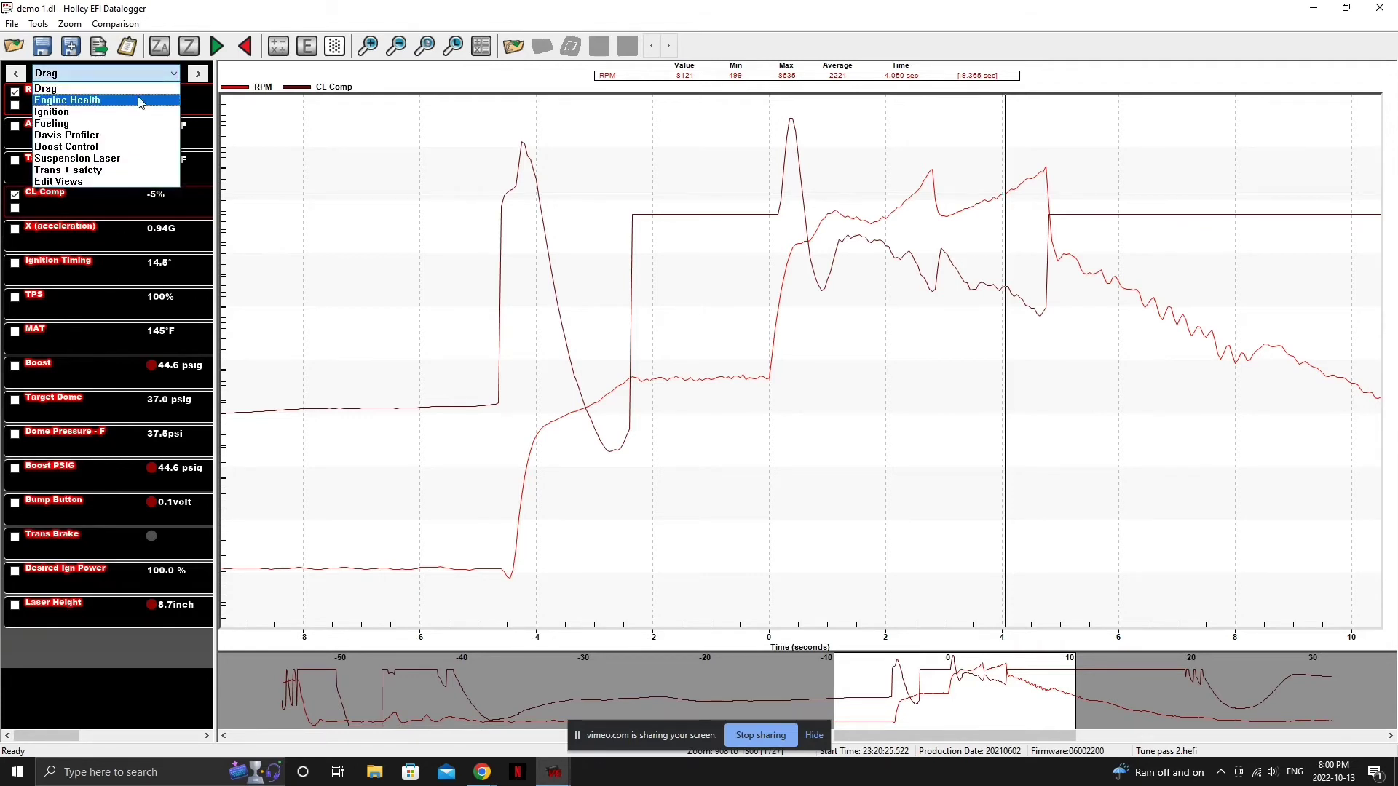
pyautogui.click(140, 92)
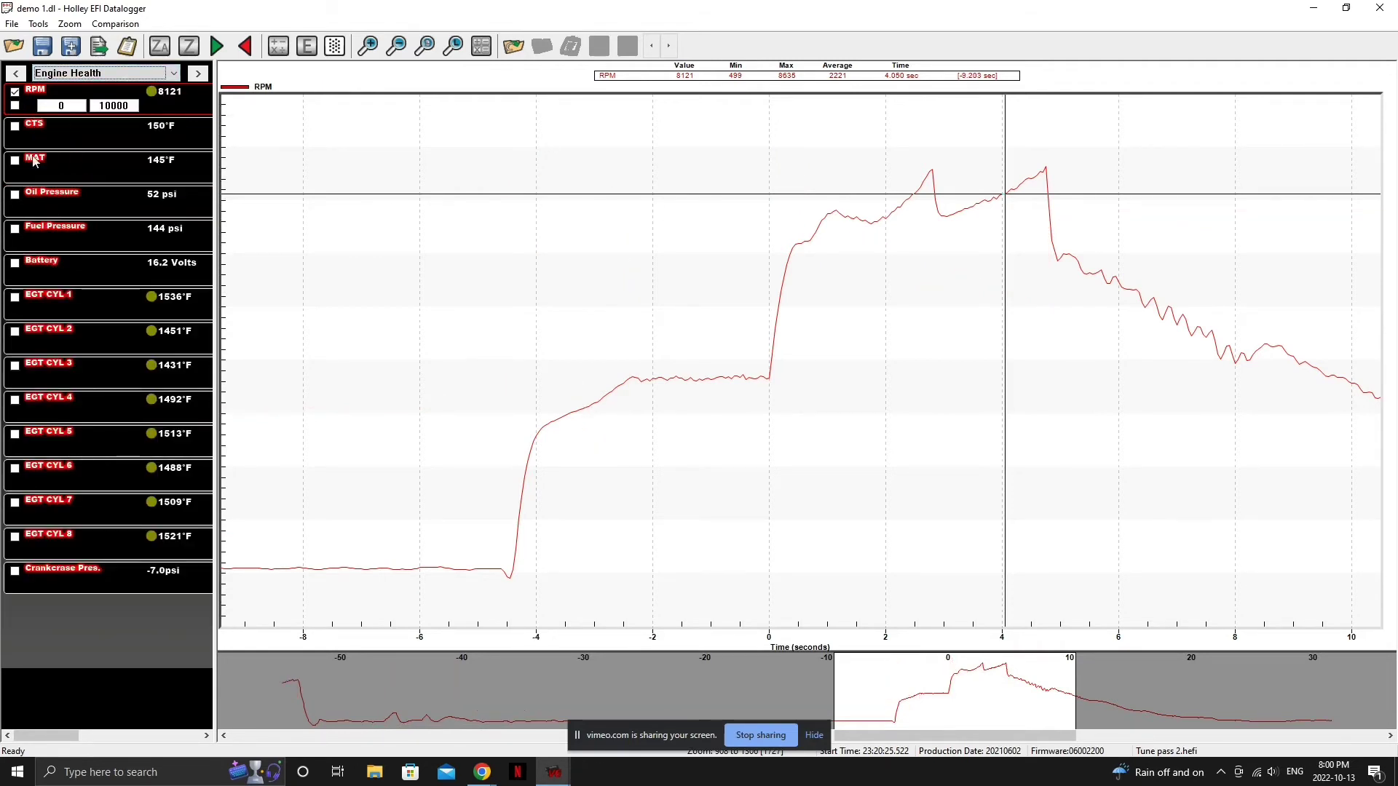
pyautogui.click(14, 195)
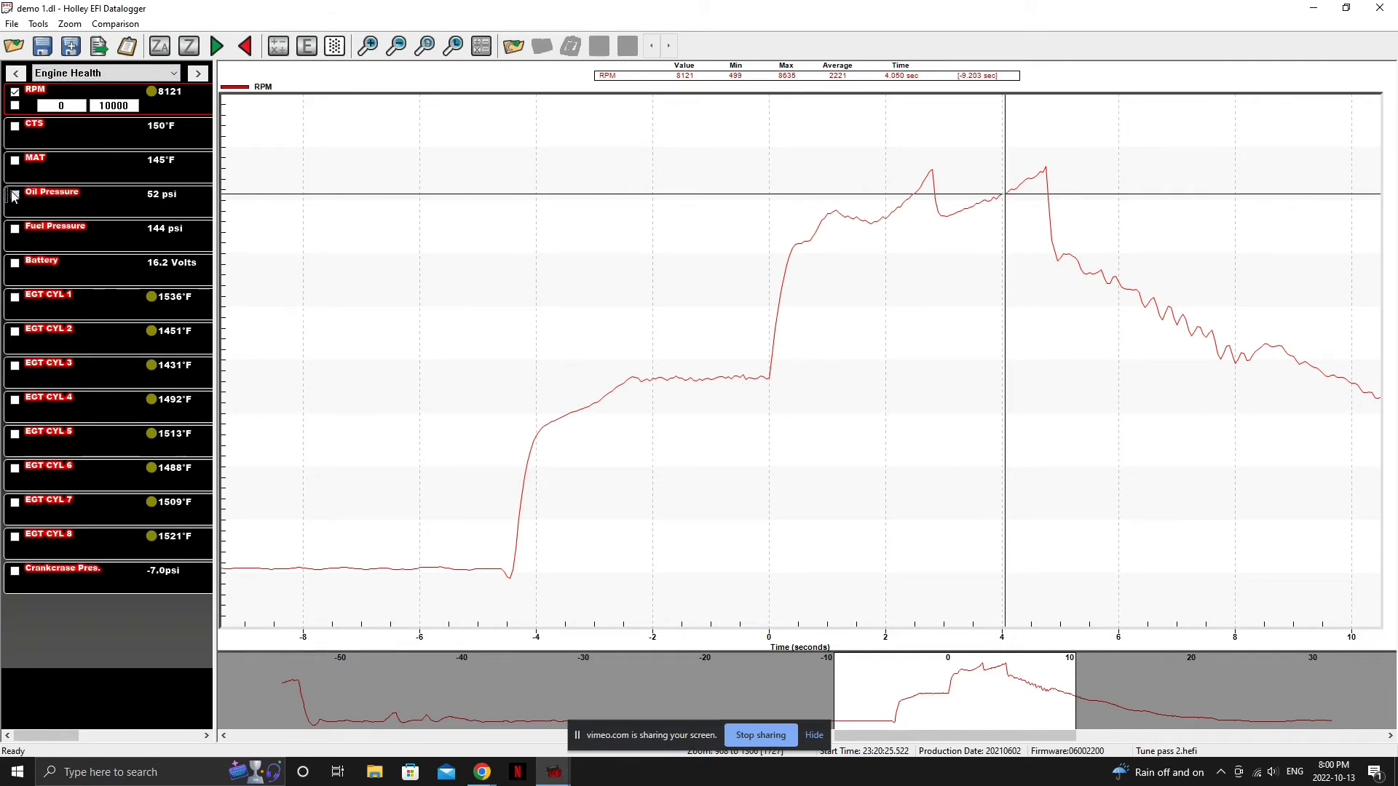
# - Step the cursor from 1.75 s to 5.25 s and back to 5.1 s, reading 45 psi oil pressure
pyautogui.click(871, 411)
pyautogui.press('Right')
pyautogui.press('Right')
pyautogui.press('Right')
pyautogui.press('Right')
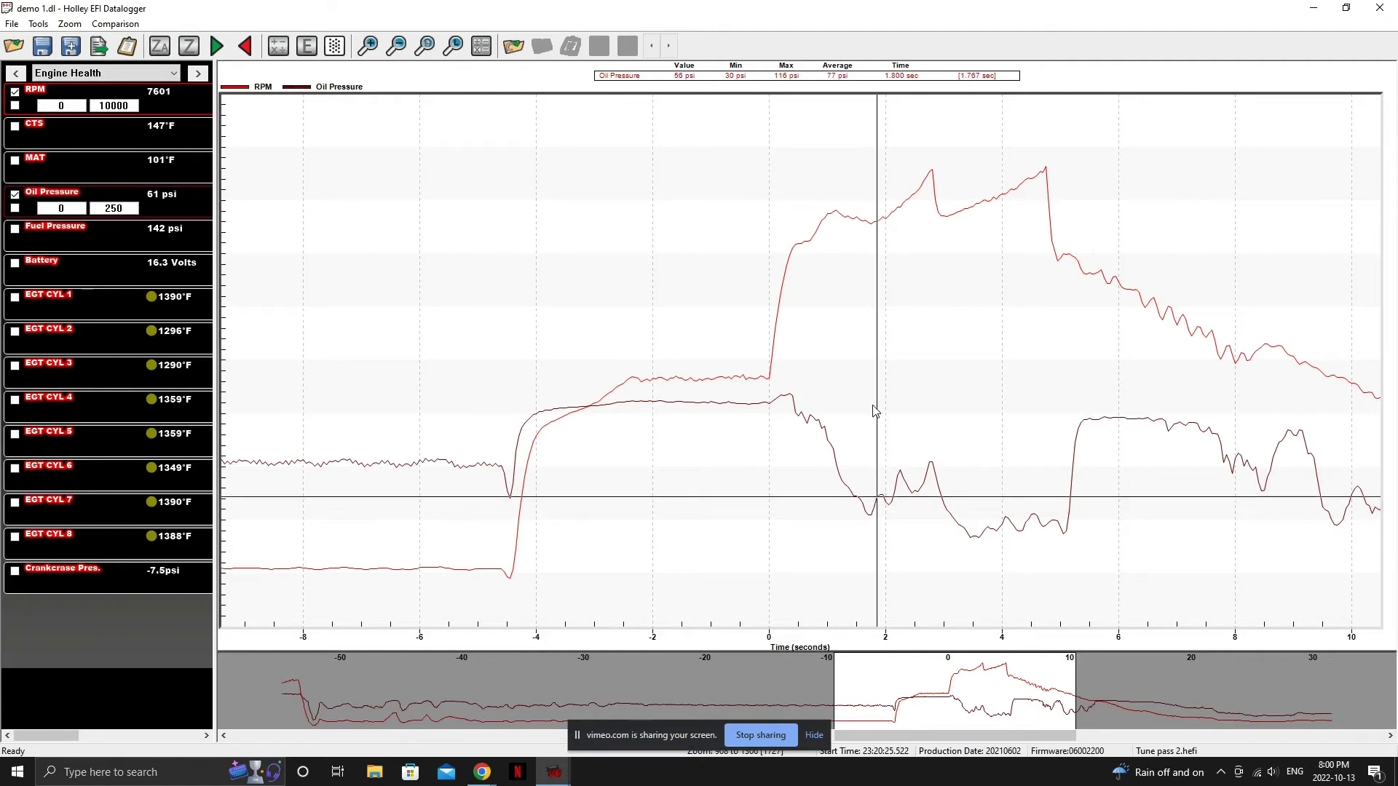
pyautogui.press('Right')
pyautogui.press('Right')
pyautogui.press('Right')
pyautogui.press('Right')
pyautogui.press('Right')
pyautogui.press('Right')
pyautogui.press('Right')
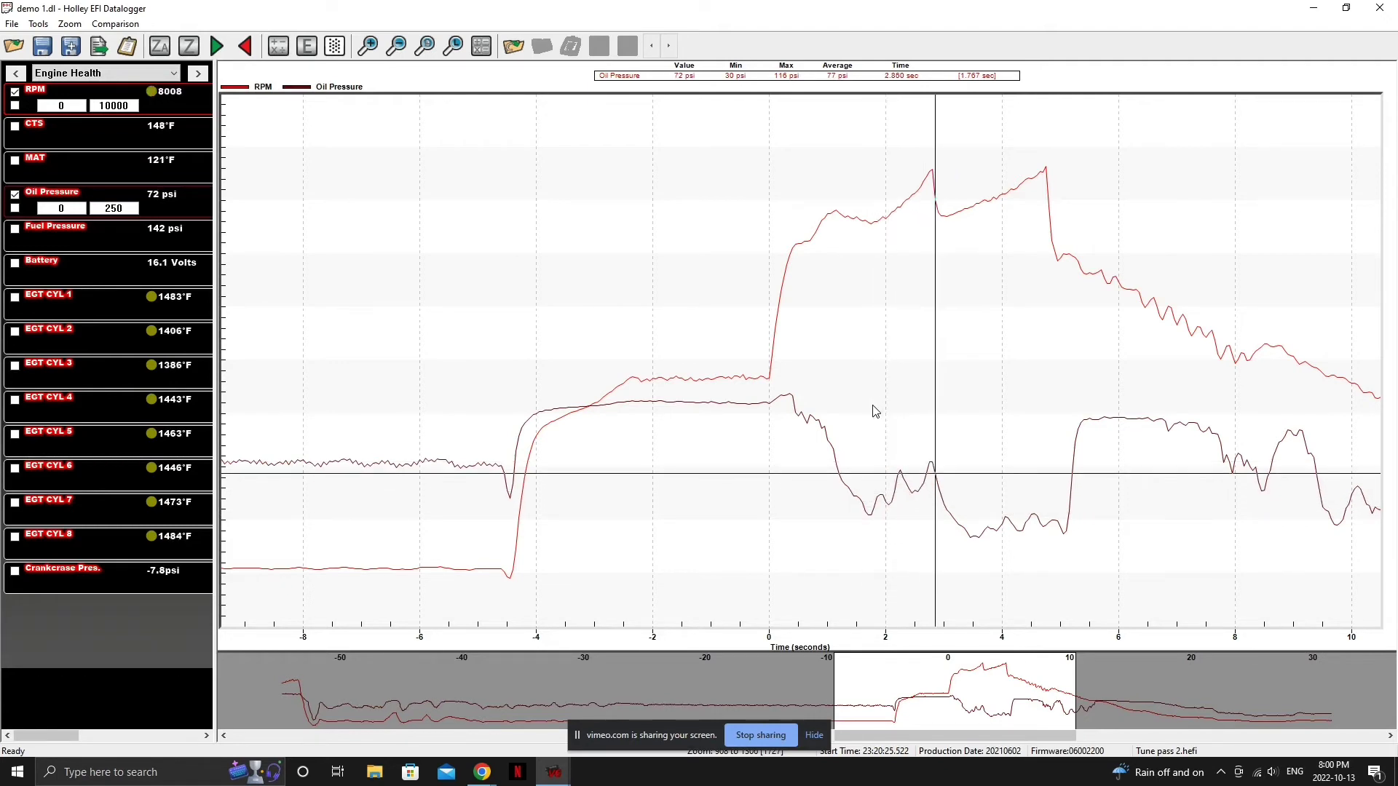
pyautogui.press('Right')
pyautogui.press('Right')
pyautogui.press('Right')
pyautogui.press('Right')
pyautogui.press('Right')
pyautogui.press('Right')
pyautogui.press('Right')
pyautogui.press('Right')
pyautogui.press('Right')
pyautogui.press('Right')
pyautogui.press('Right')
pyautogui.press('Right')
pyautogui.press('Right')
pyautogui.press('Right')
pyautogui.press('Right')
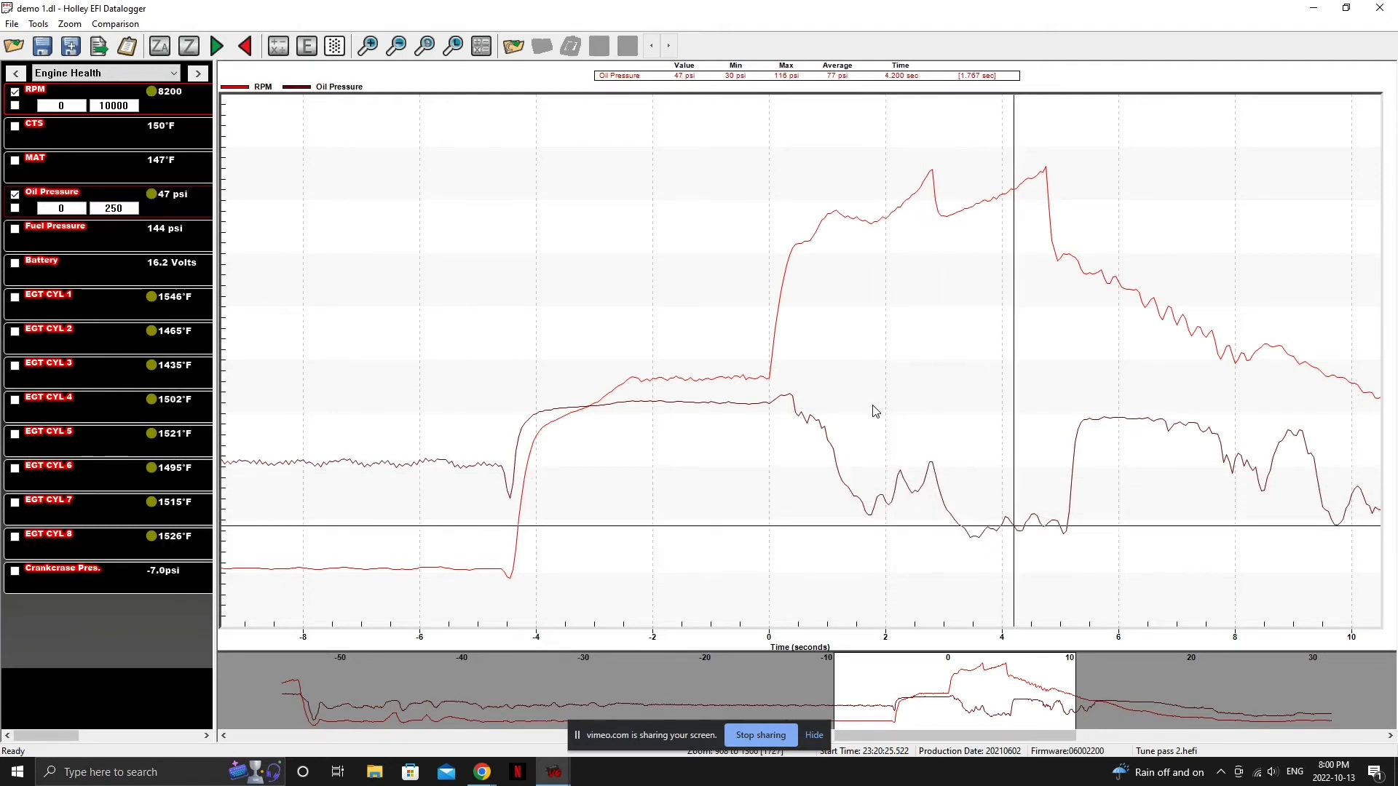
pyautogui.press('Right')
pyautogui.press('Right')
pyautogui.press('Right')
pyautogui.press('Right')
pyautogui.press('Right')
pyautogui.press('Right')
pyautogui.press('Right')
pyautogui.press('Right')
pyautogui.press('Right')
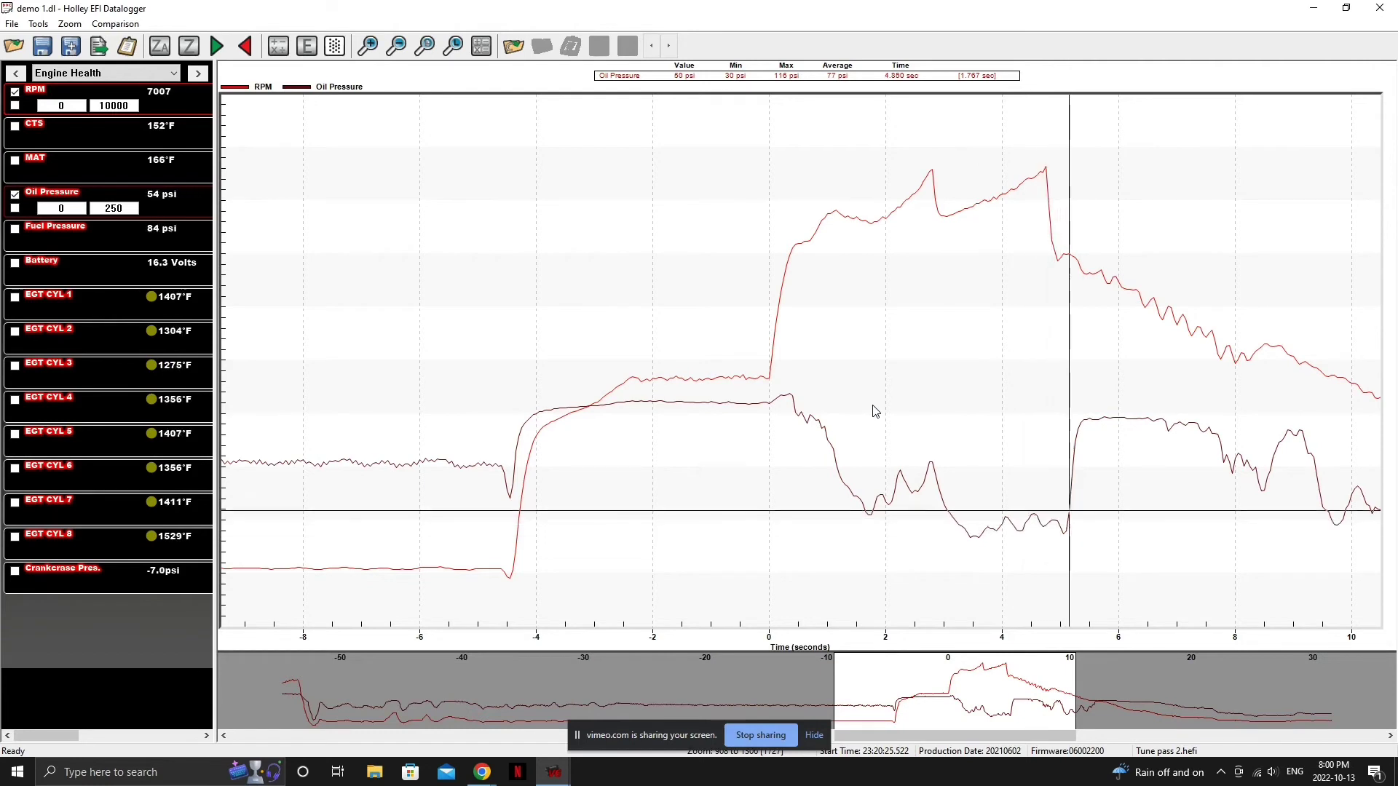
pyautogui.press('Left')
pyautogui.press('Left')
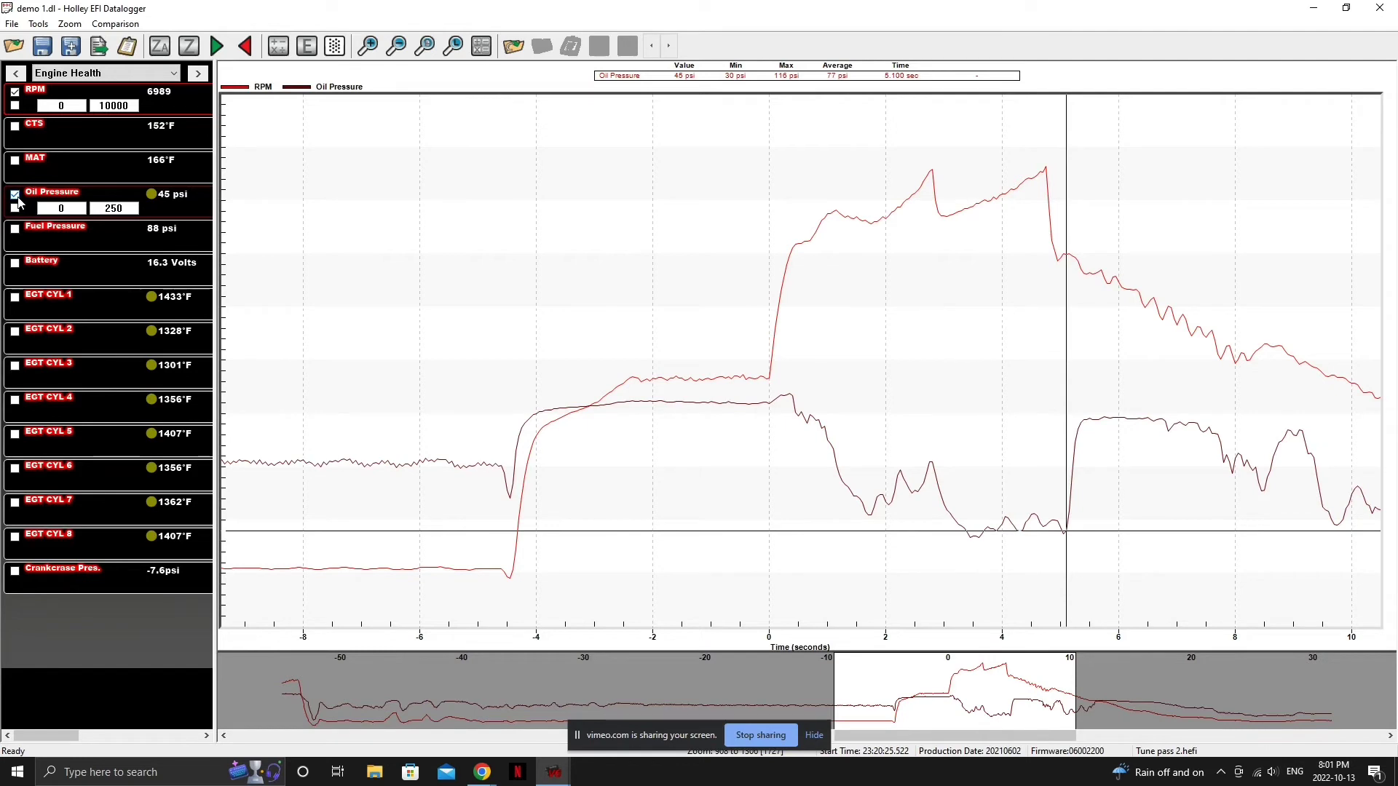
# - Remove Oil Pressure, switch to the Ignition view, and zoom into the 0–5 second launch
pyautogui.click(17, 197)
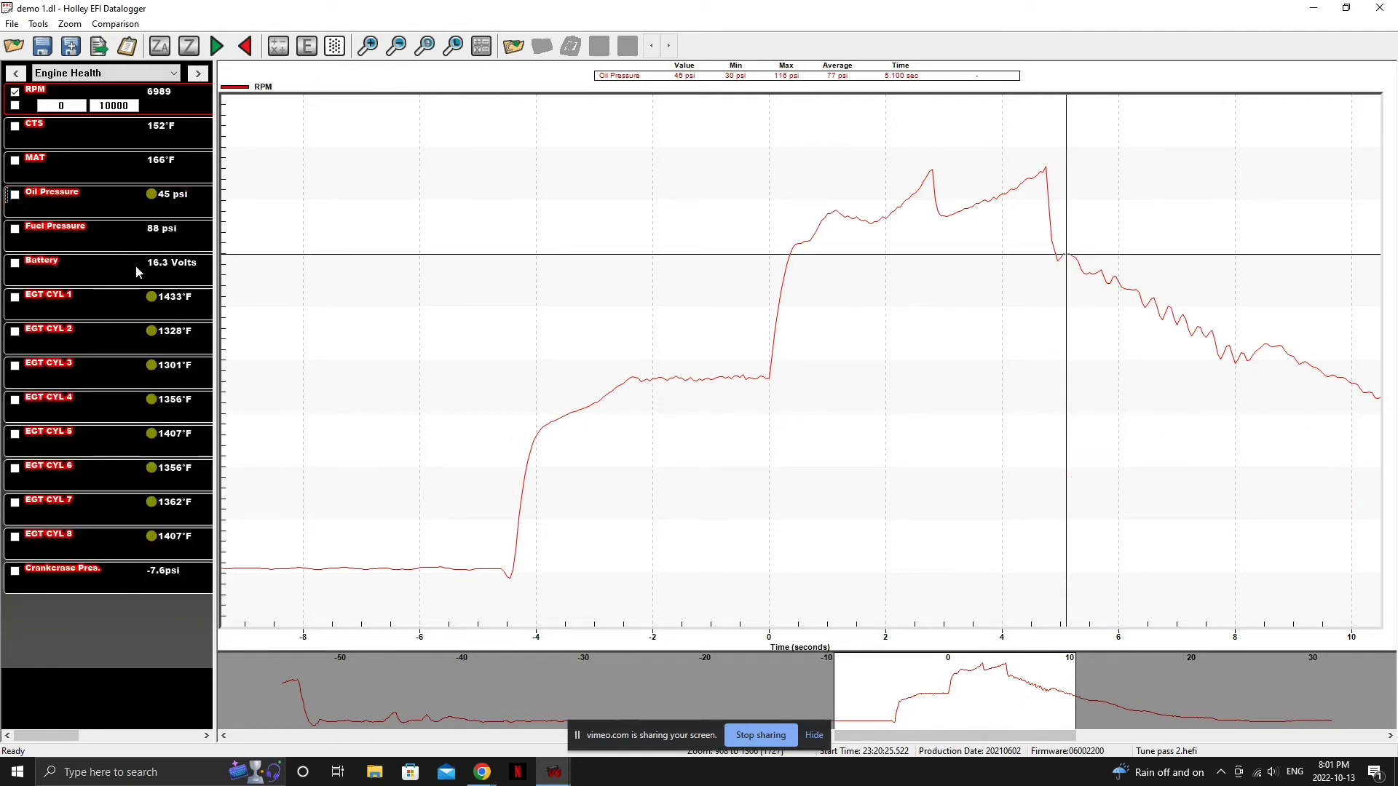
pyautogui.click(149, 73)
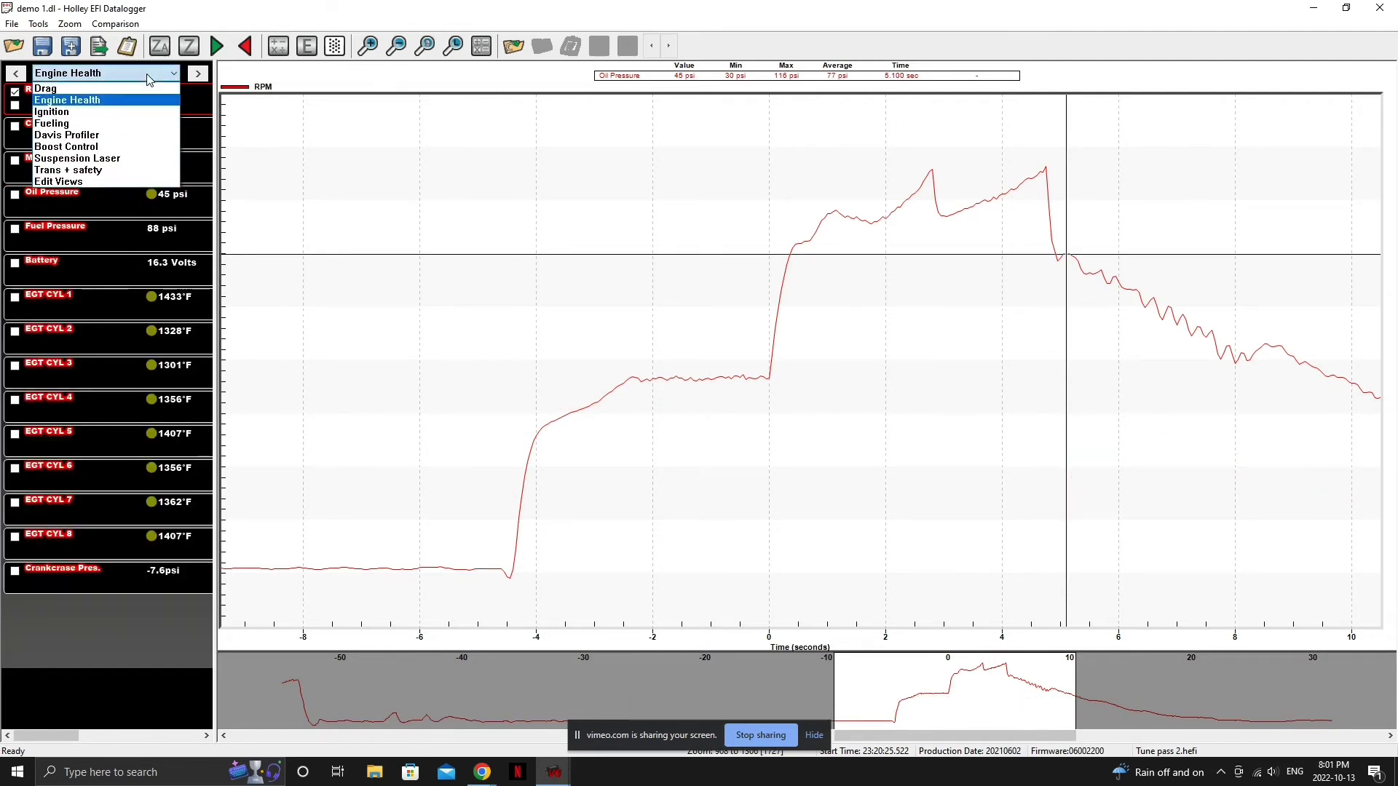
pyautogui.click(134, 113)
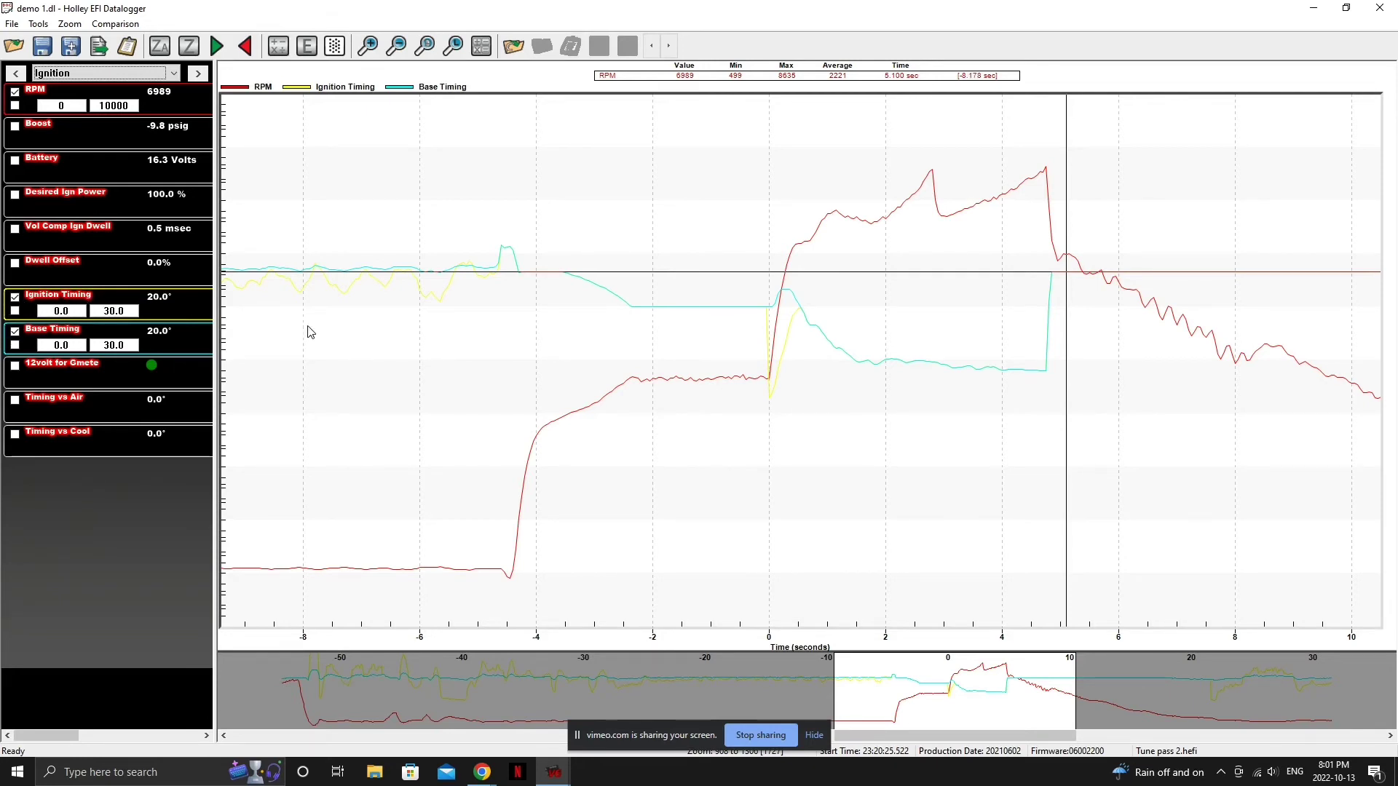
pyautogui.moveTo(727, 331); pyautogui.dragTo(1089, 315)
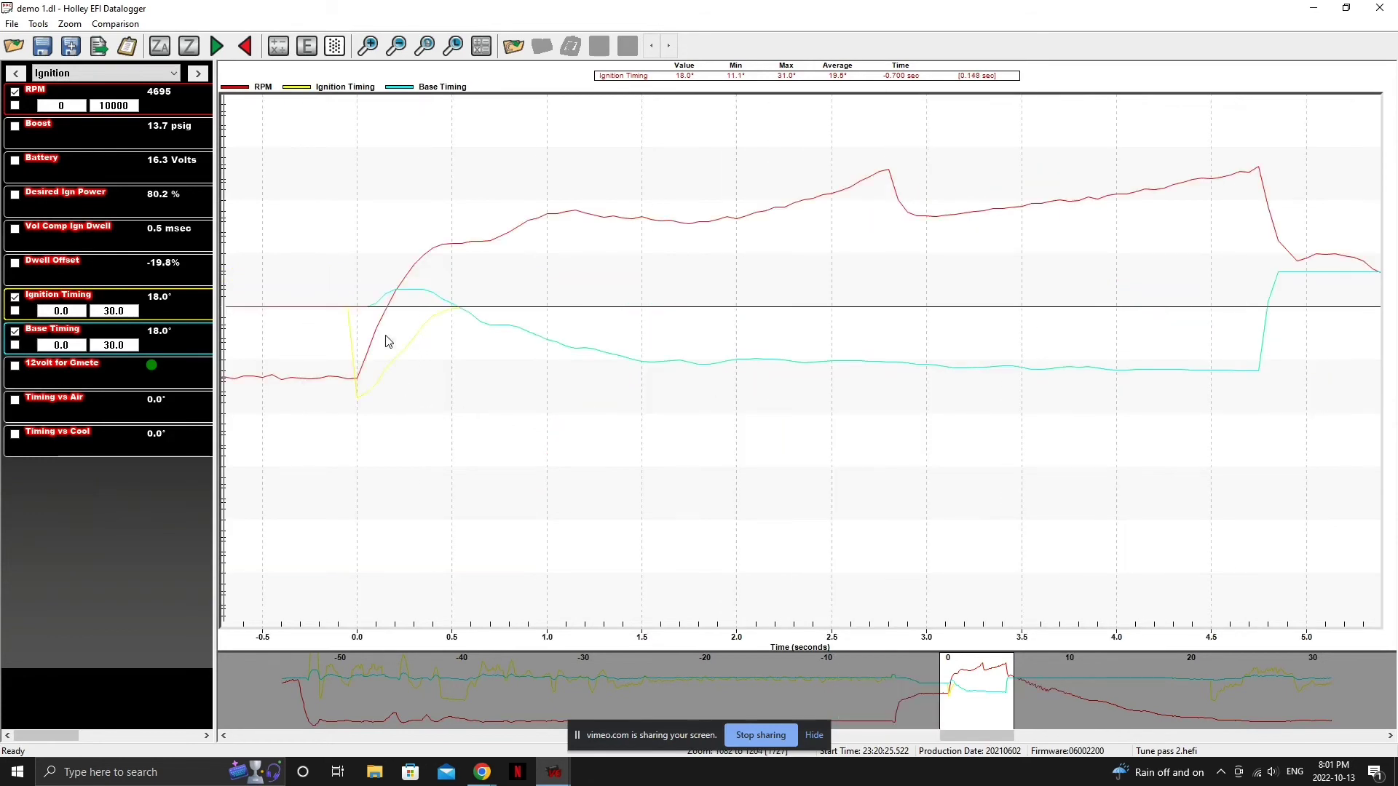